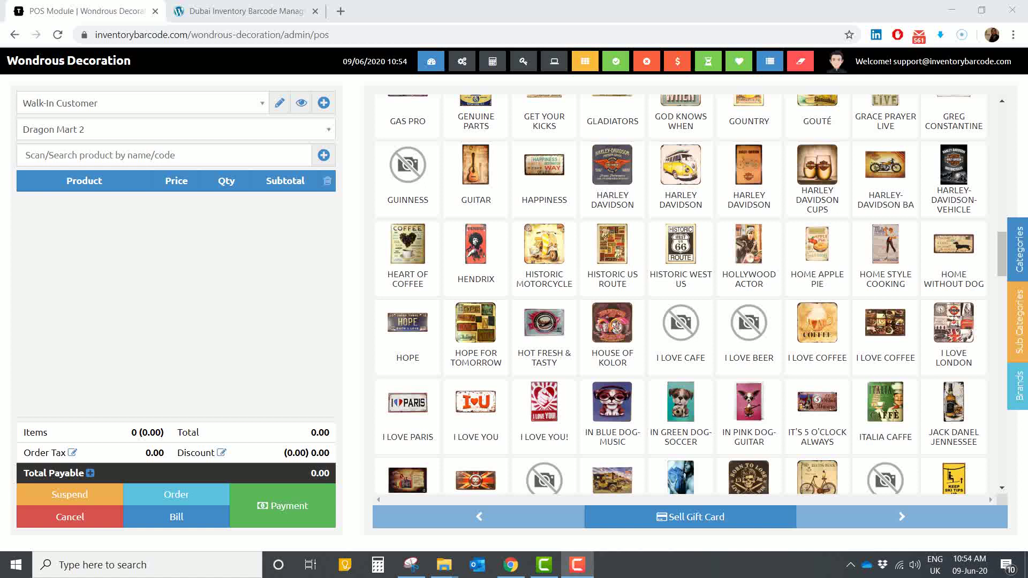
- Browse the sign Categories and Sub Categories tabs, then show the Dragon Mart 2 warehouse list
scroll(749, 418, up, 15)
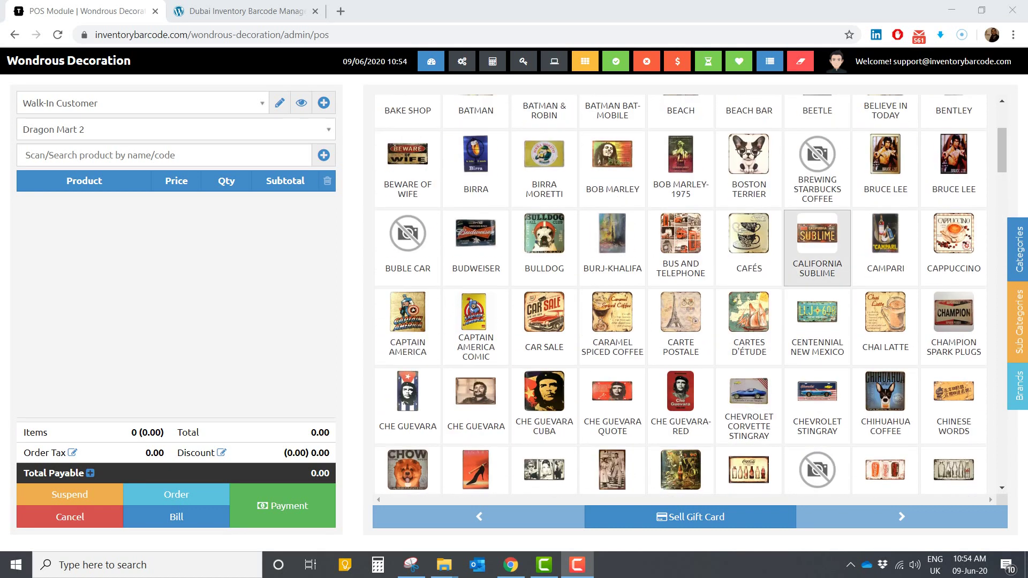
click(1017, 249)
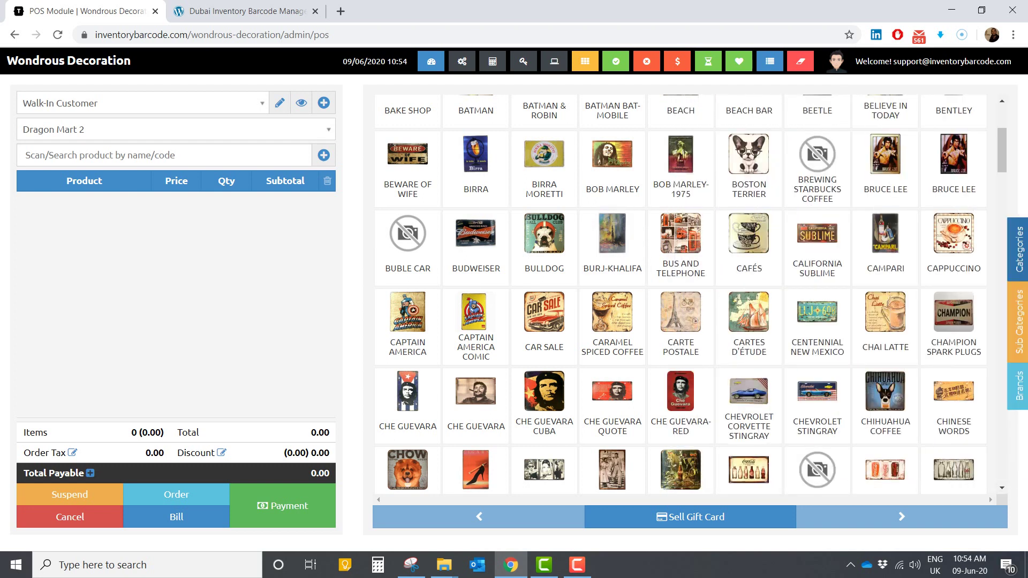
click(1019, 322)
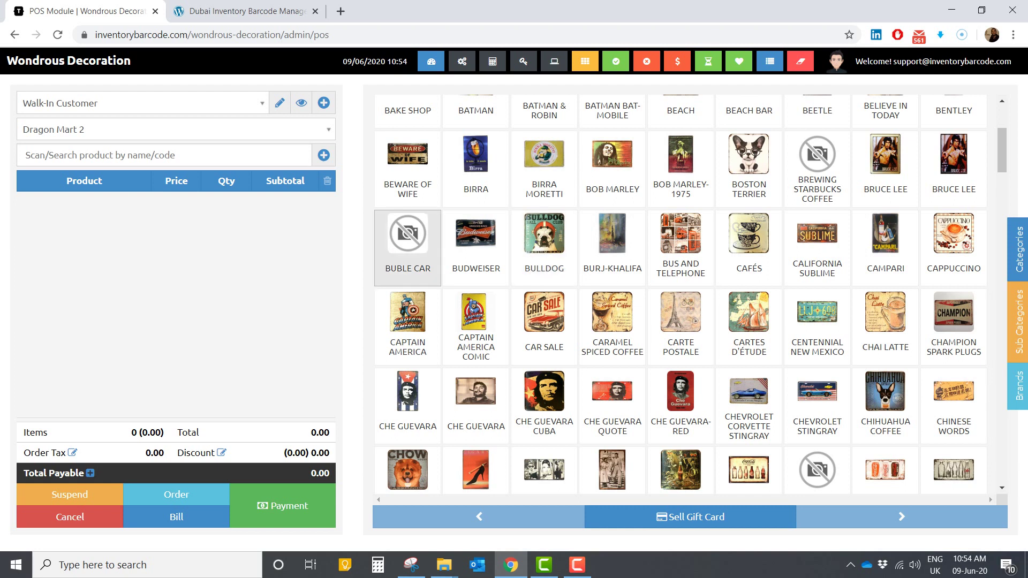
click(161, 129)
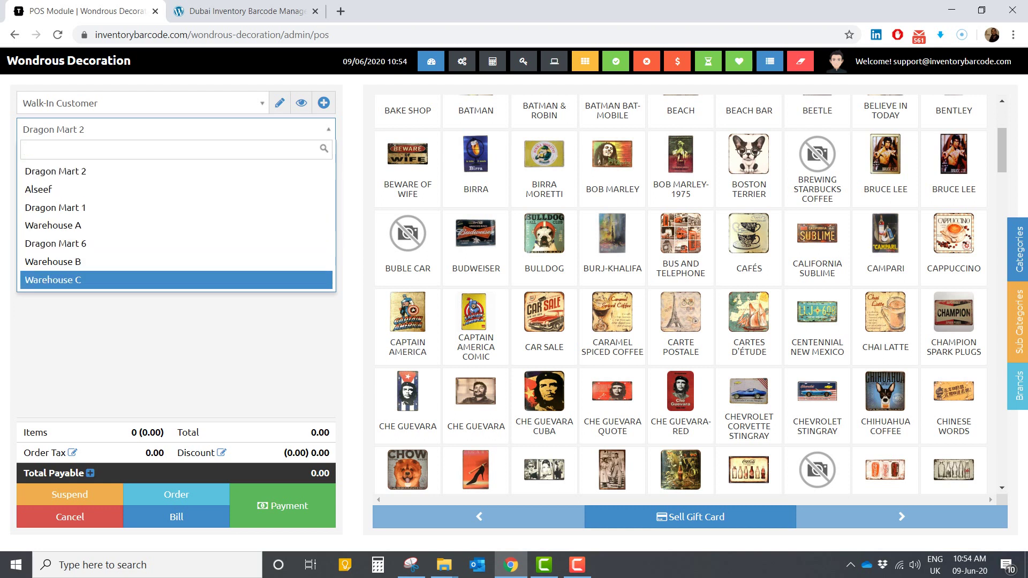
- Close the warehouse list with Dragon Mart 2 kept and focus the Scan/Search product box
key(Escape)
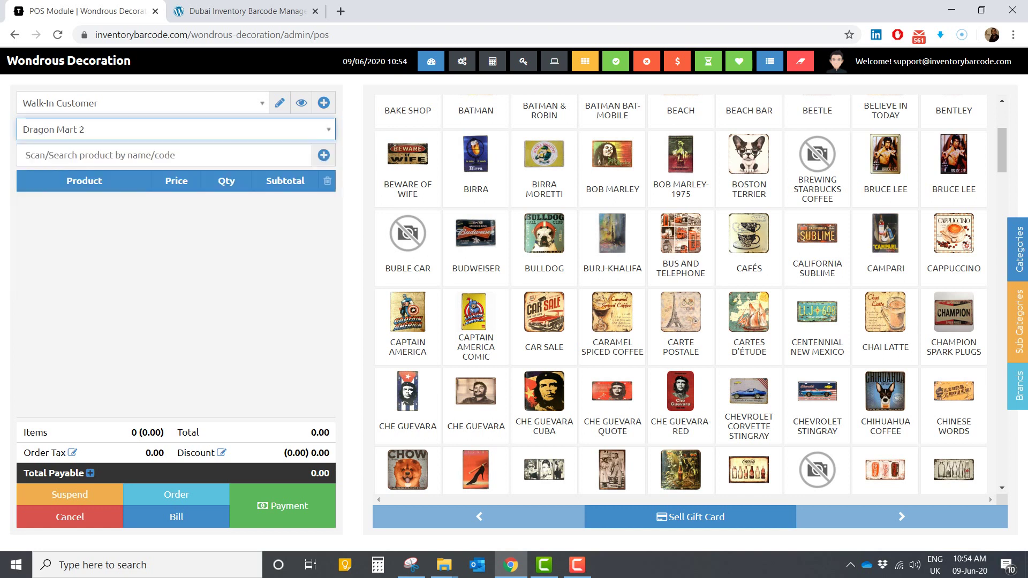
click(160, 155)
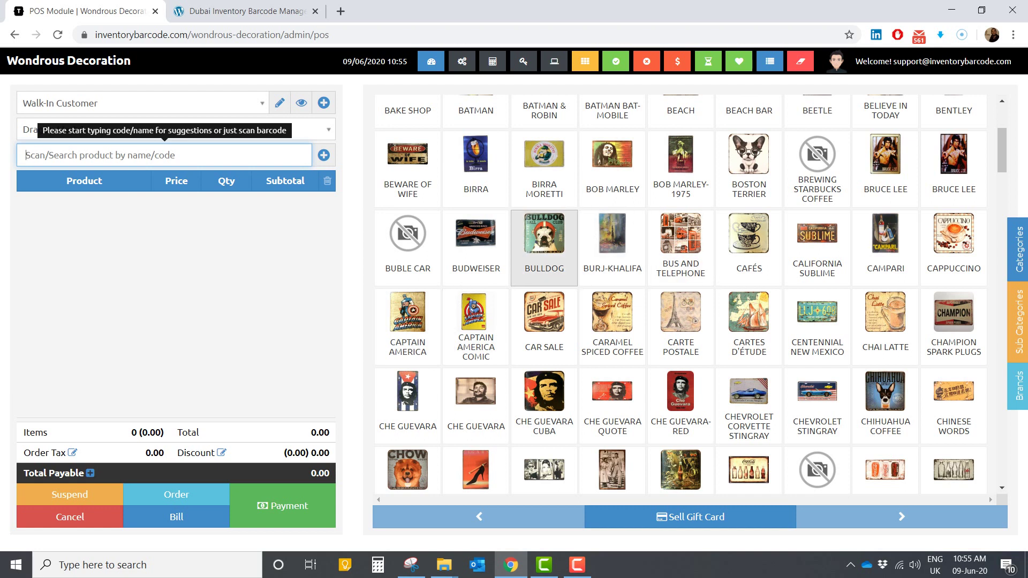
- Add the BullDog and Audrey Hepburn signs to the cart and bring up payment for 36.75
click(544, 235)
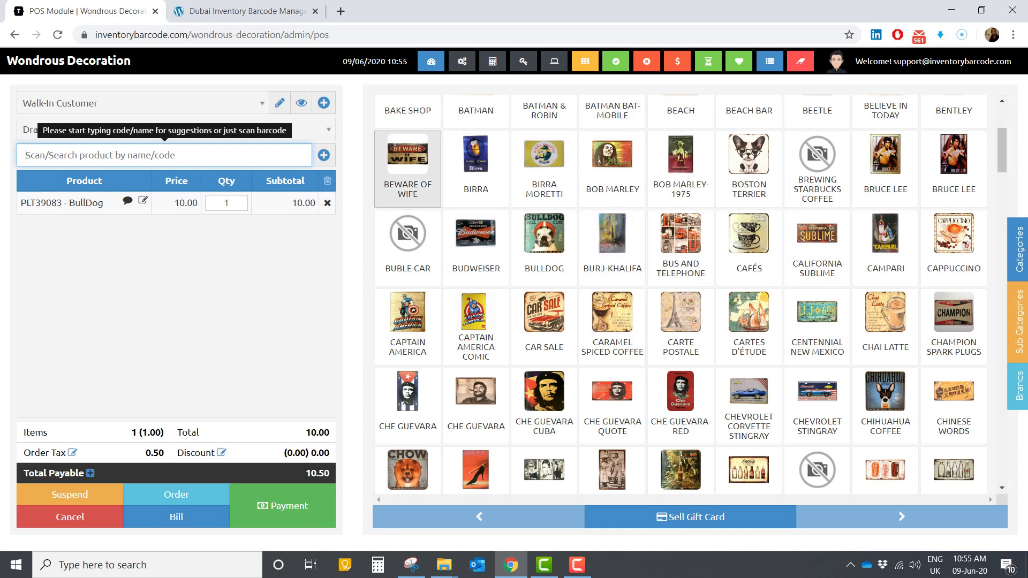
scroll(544, 134, up, 3)
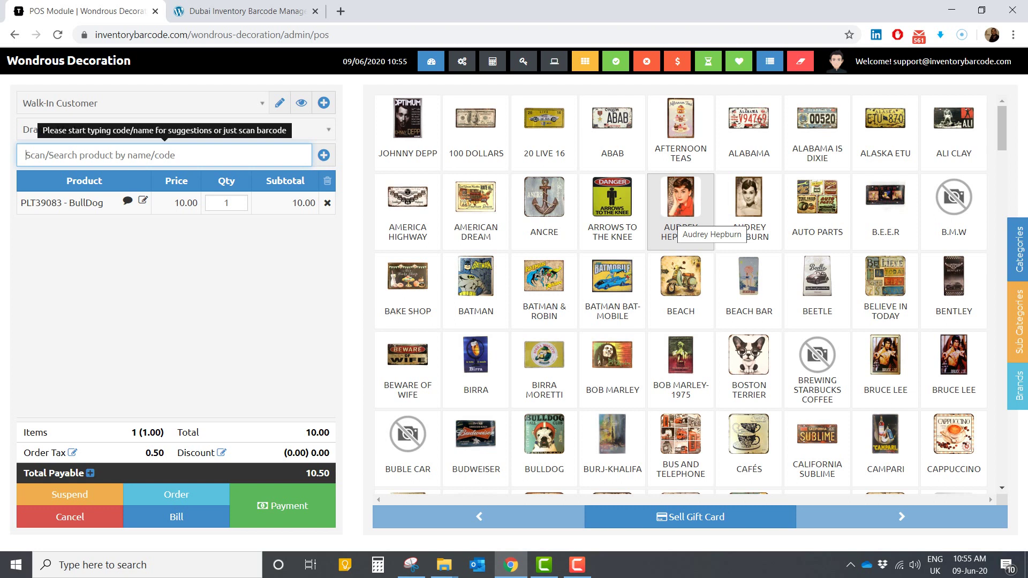
click(676, 227)
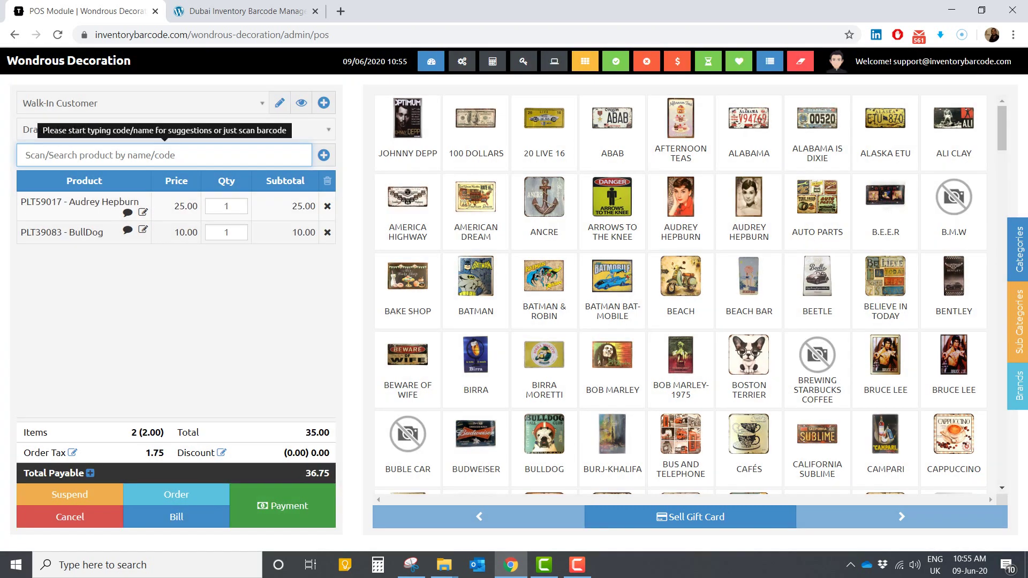
click(282, 506)
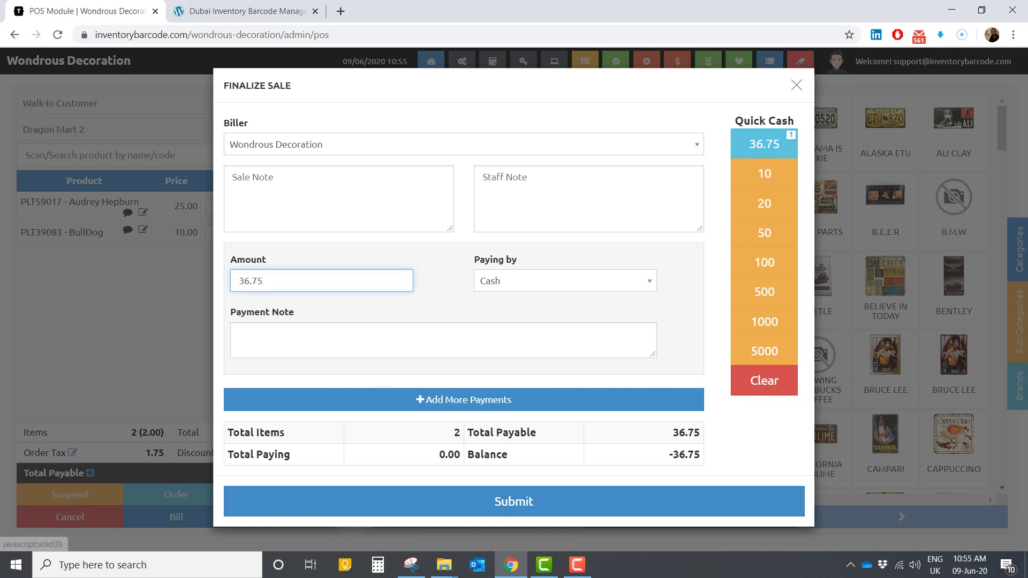
click(565, 280)
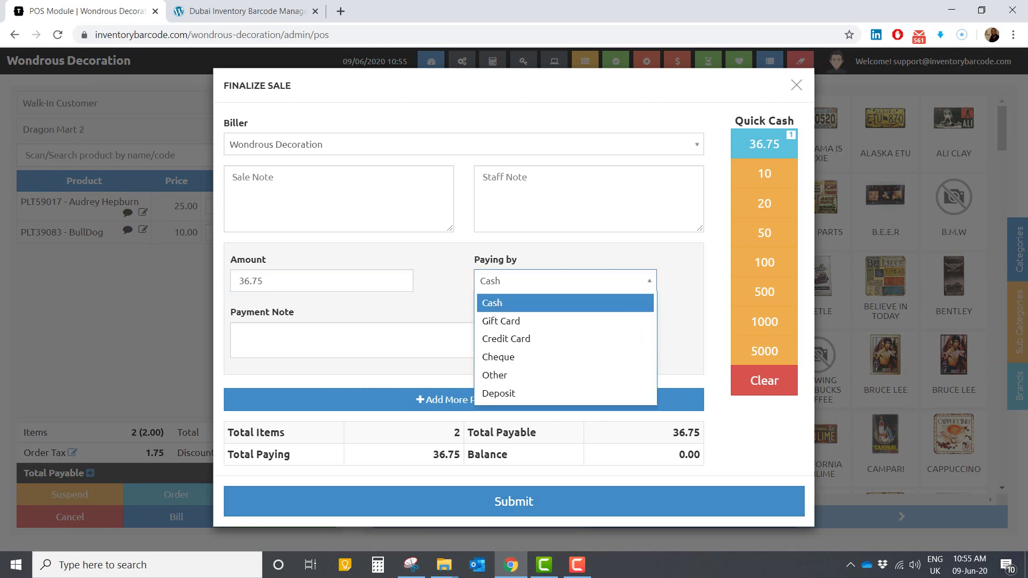
- Keep Cash as the payment method and dismiss Finalize Sale without completing it
key(Return)
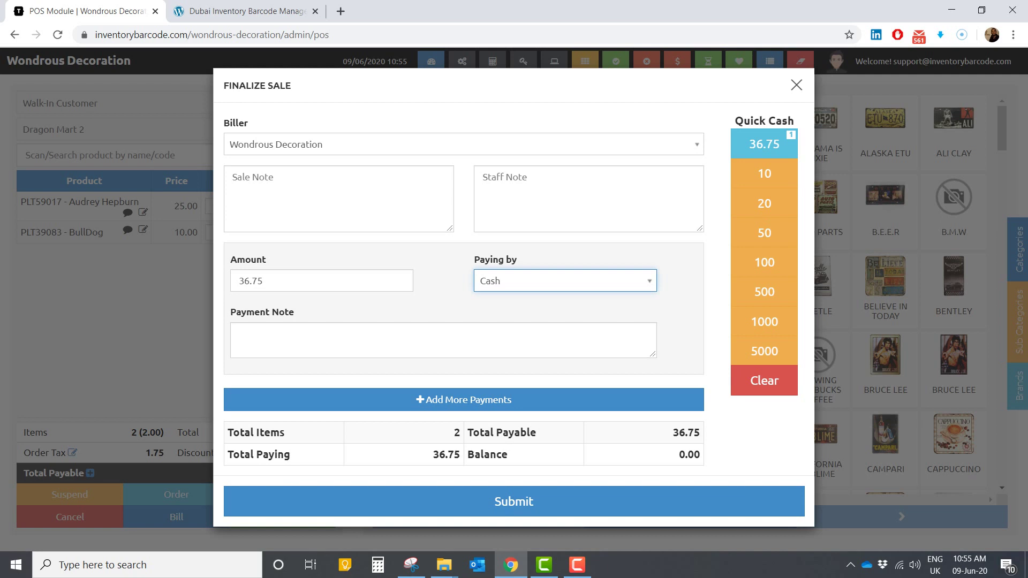
click(796, 84)
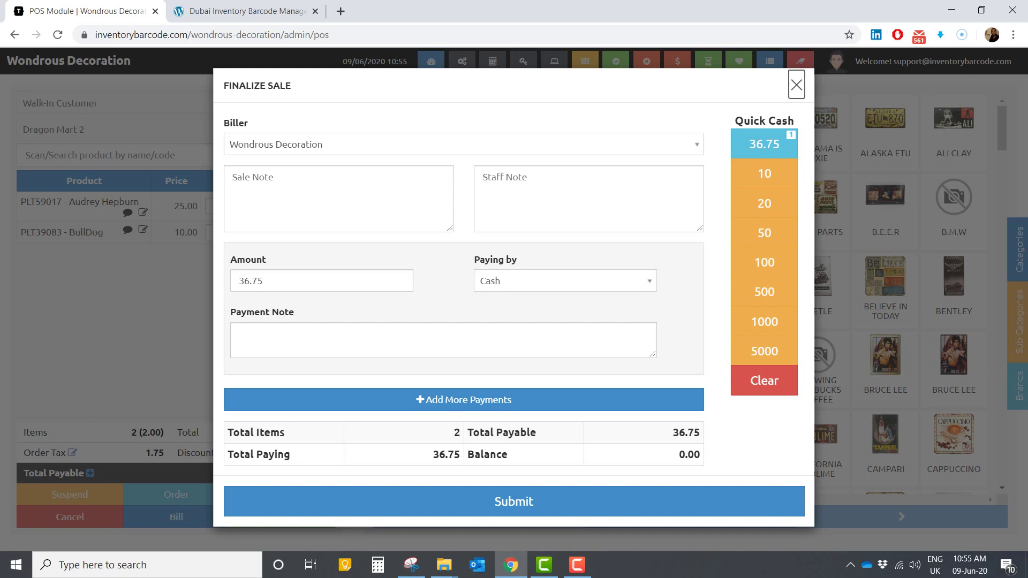
key(Escape)
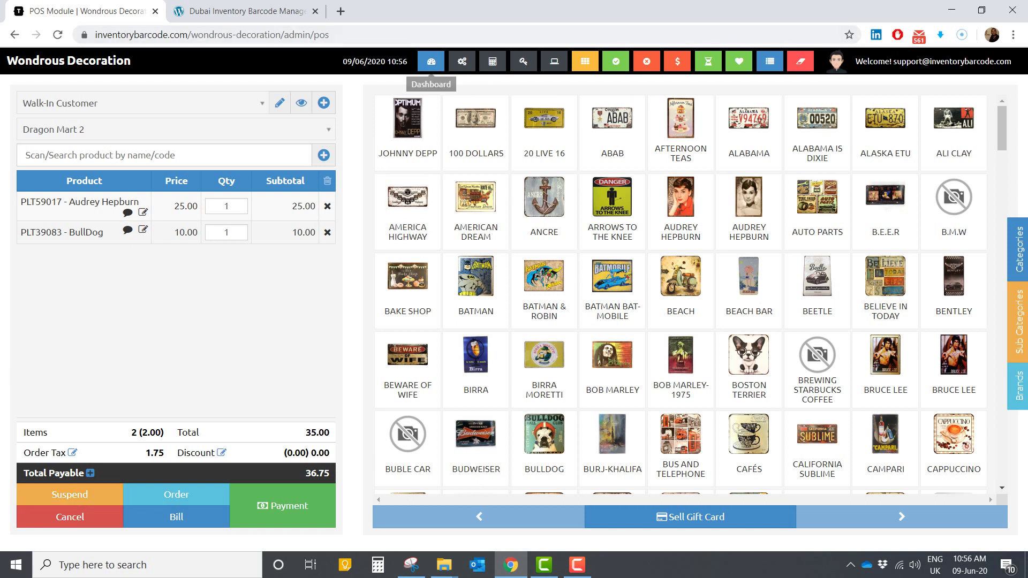
- Go to the dashboard and view, then close, the latest sale's receipt
click(431, 61)
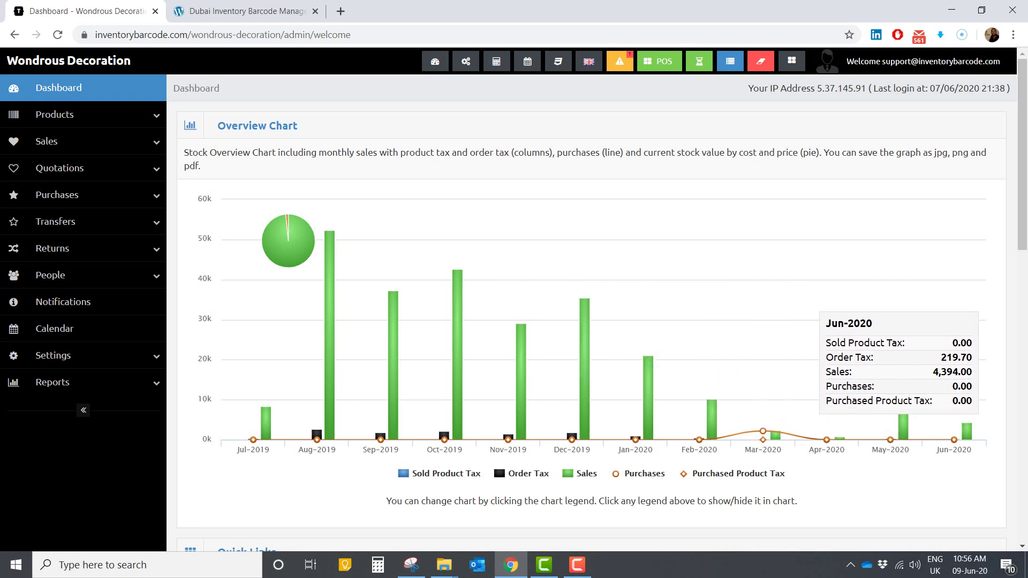
scroll(889, 327, down, 9)
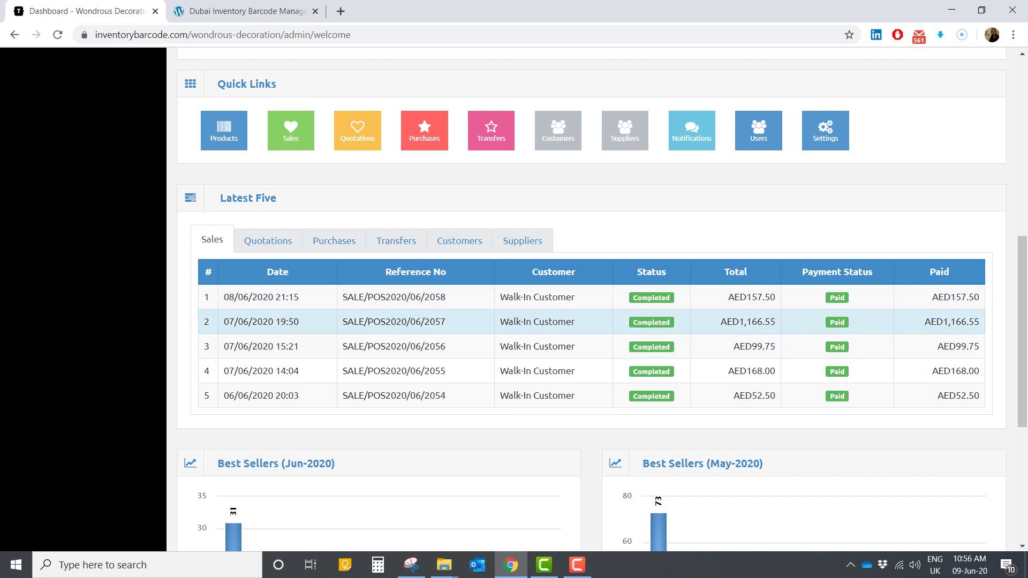
click(537, 298)
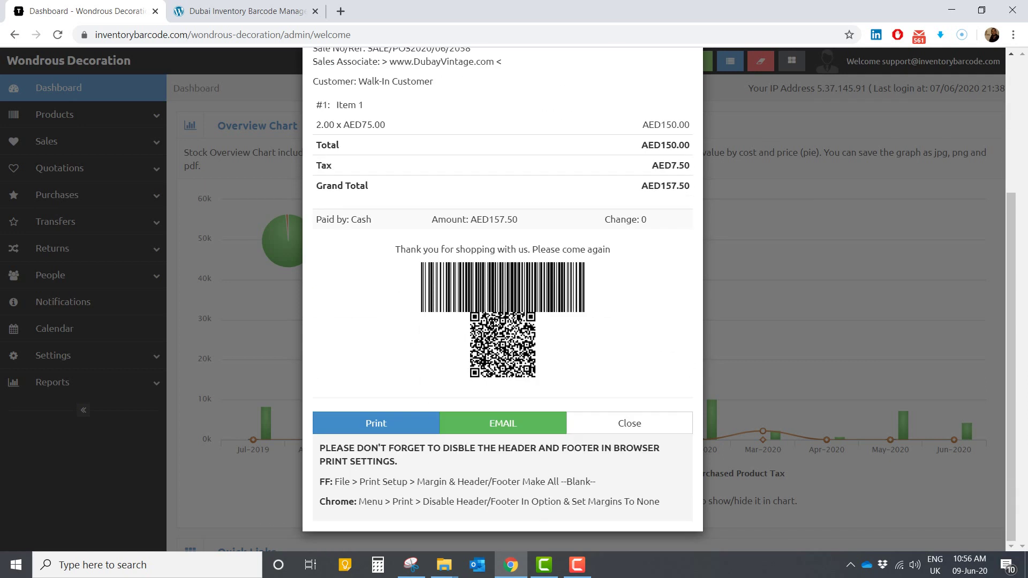
scroll(503, 321, up, 4)
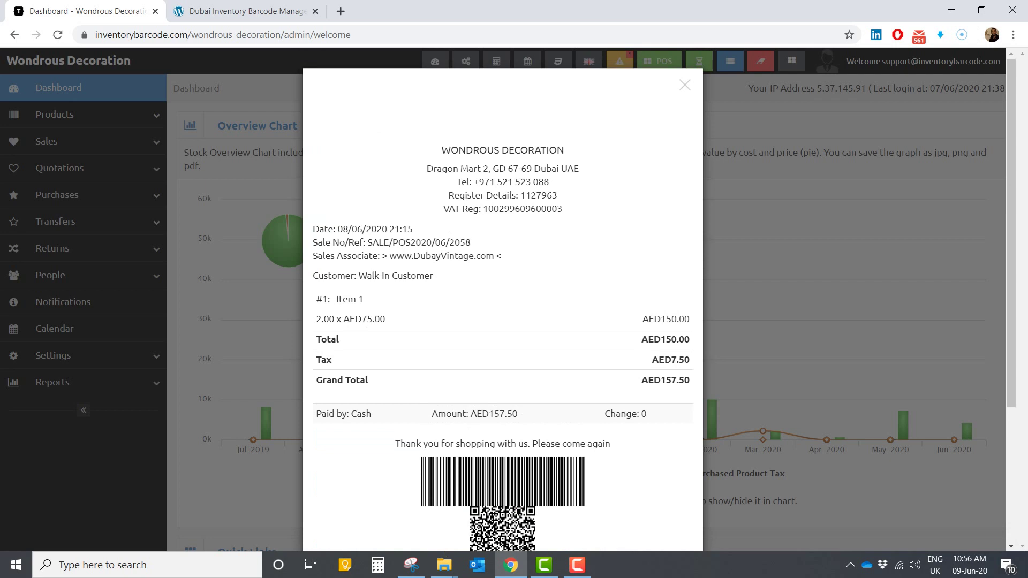
click(685, 85)
- Browse the Latest Five tabs: quotations, purchases, transfers, customers and suppliers
scroll(573, 322, down, 7)
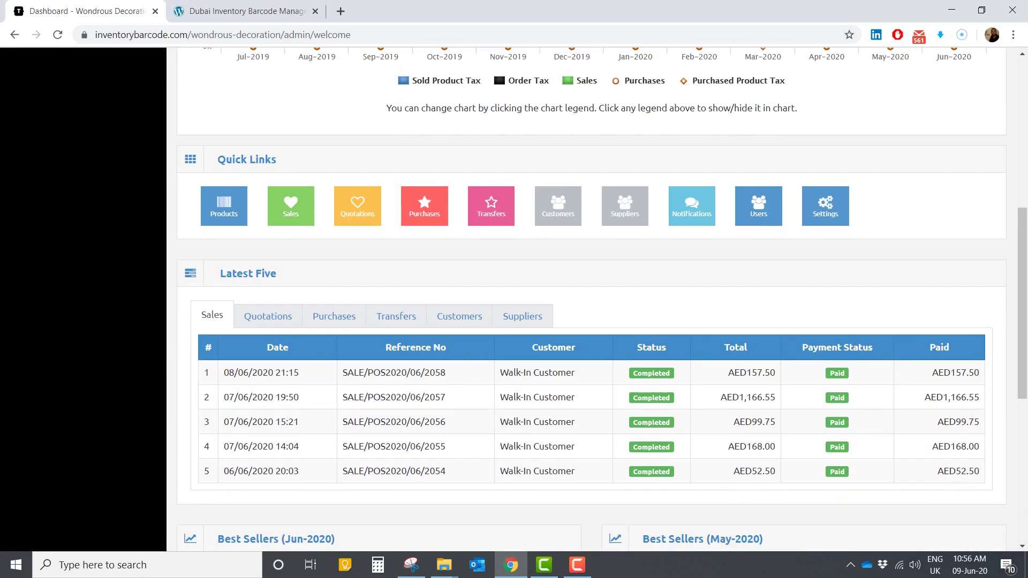
scroll(267, 241, down, 1)
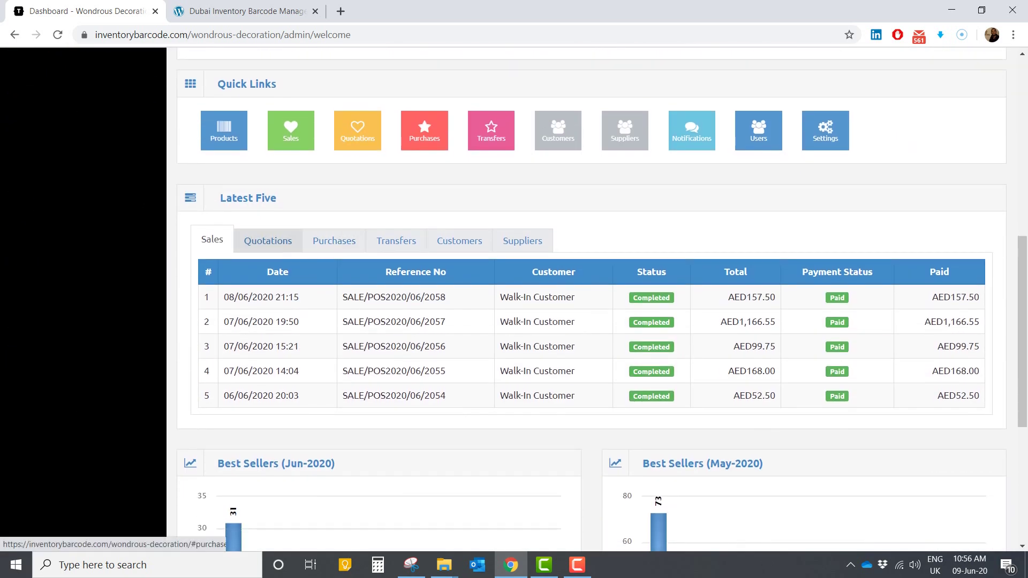
click(268, 240)
click(334, 240)
click(397, 241)
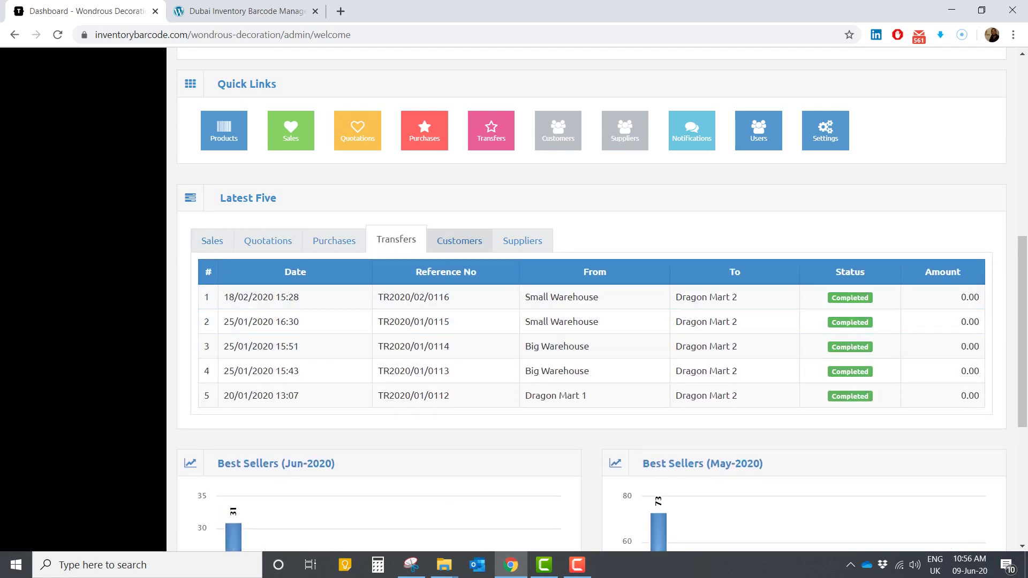
click(460, 240)
click(522, 241)
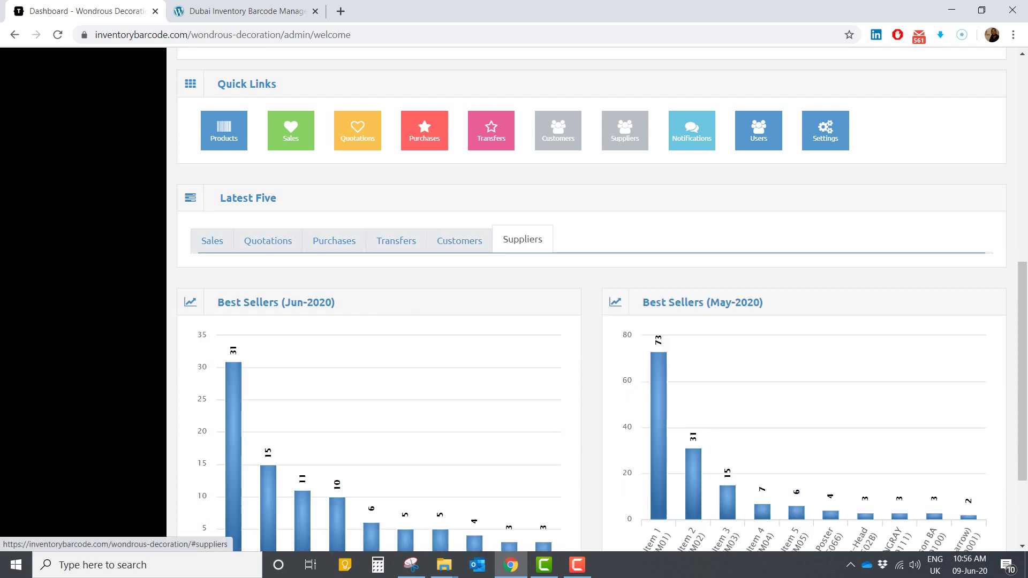
scroll(522, 240, down, 3)
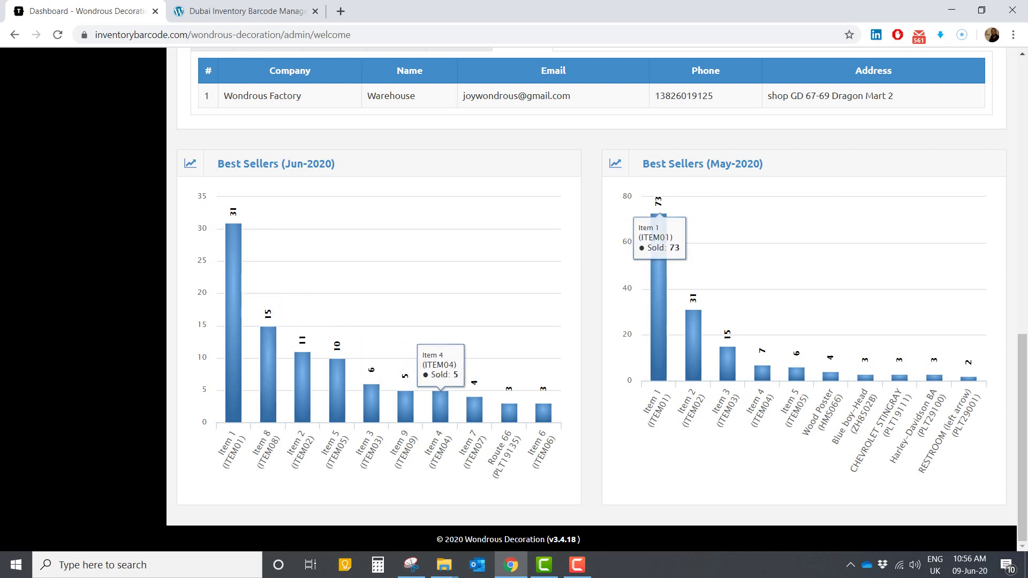
scroll(597, 300, up, 10)
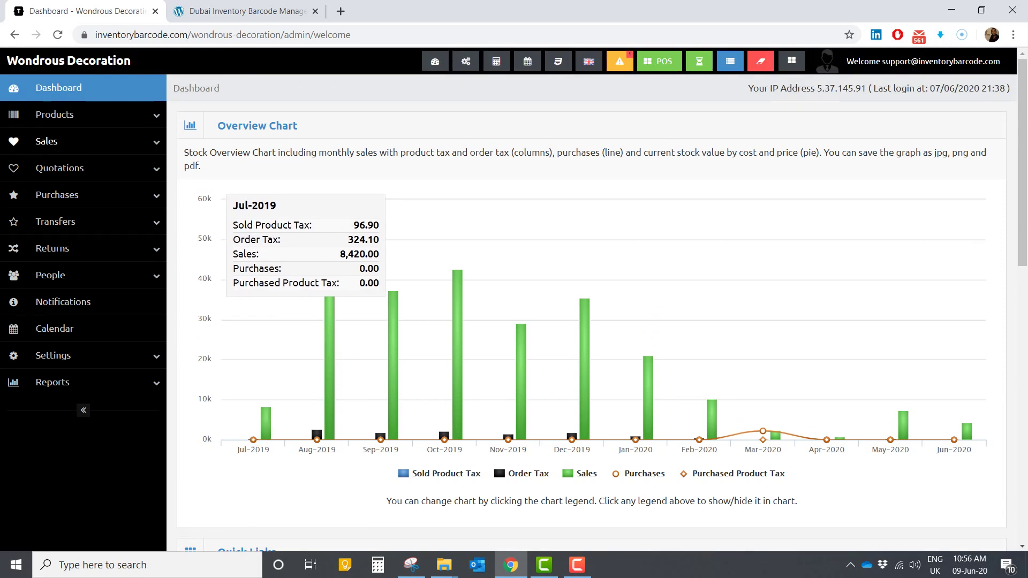
click(55, 114)
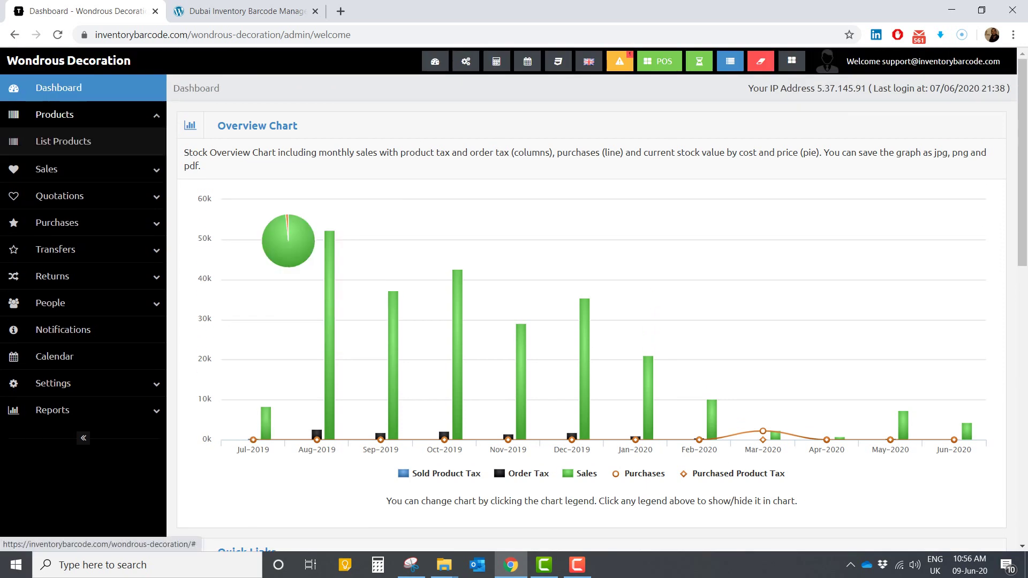
click(63, 141)
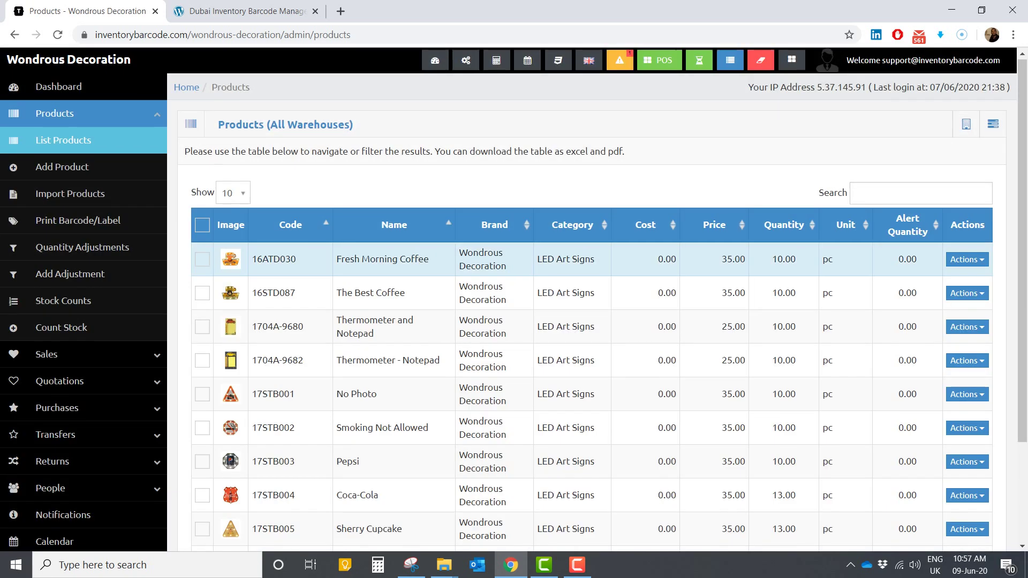
scroll(514, 268, down, 3)
scroll(515, 268, up, 3)
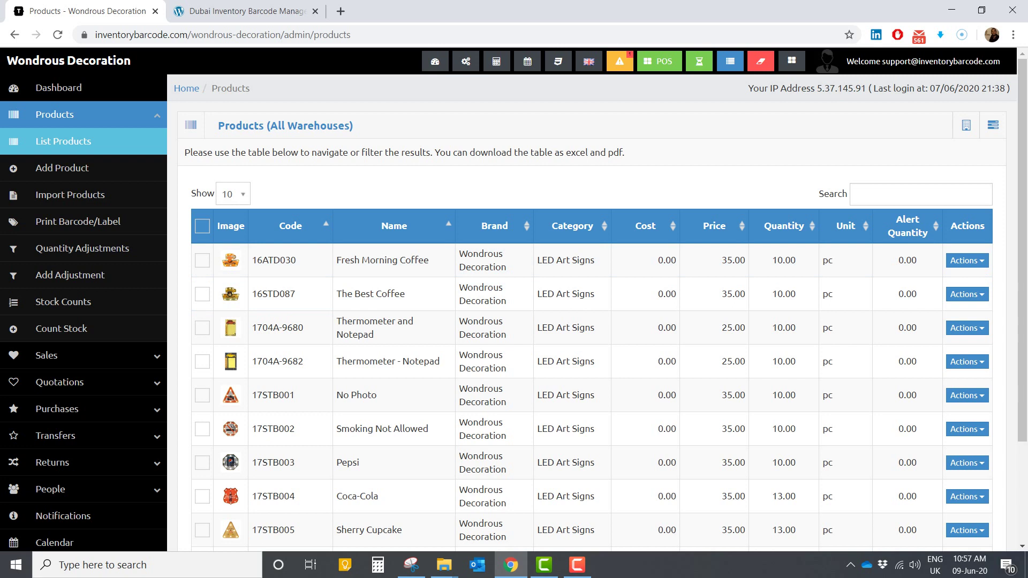
scroll(514, 300, down, 1)
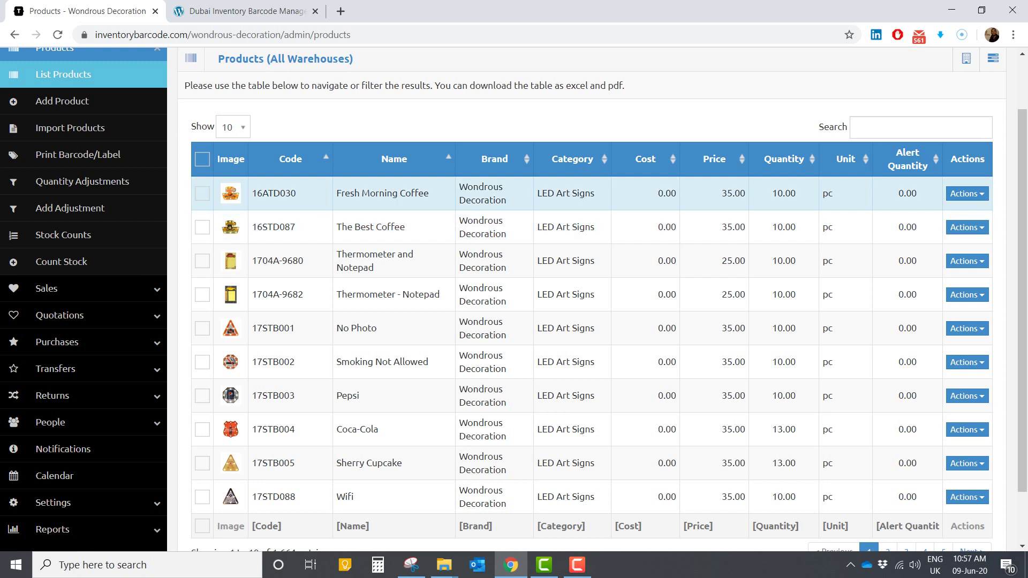
scroll(597, 300, up, 2)
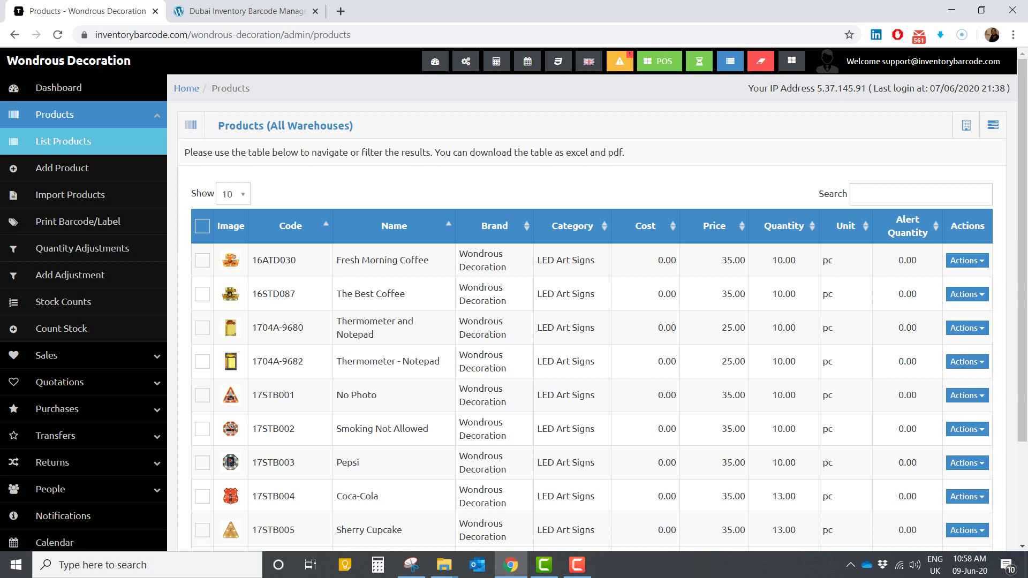
scroll(589, 311, down, 2)
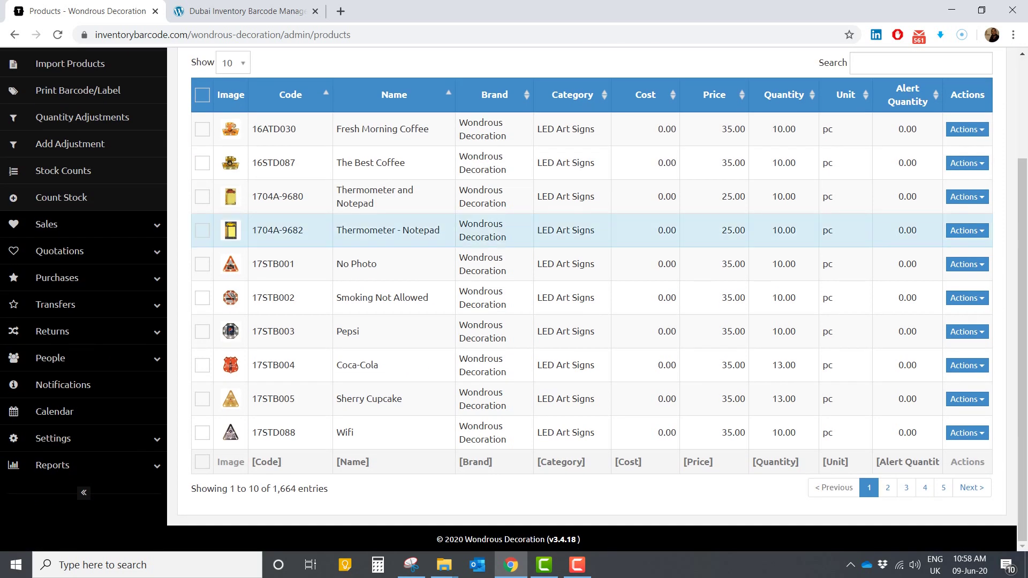
scroll(589, 310, up, 2)
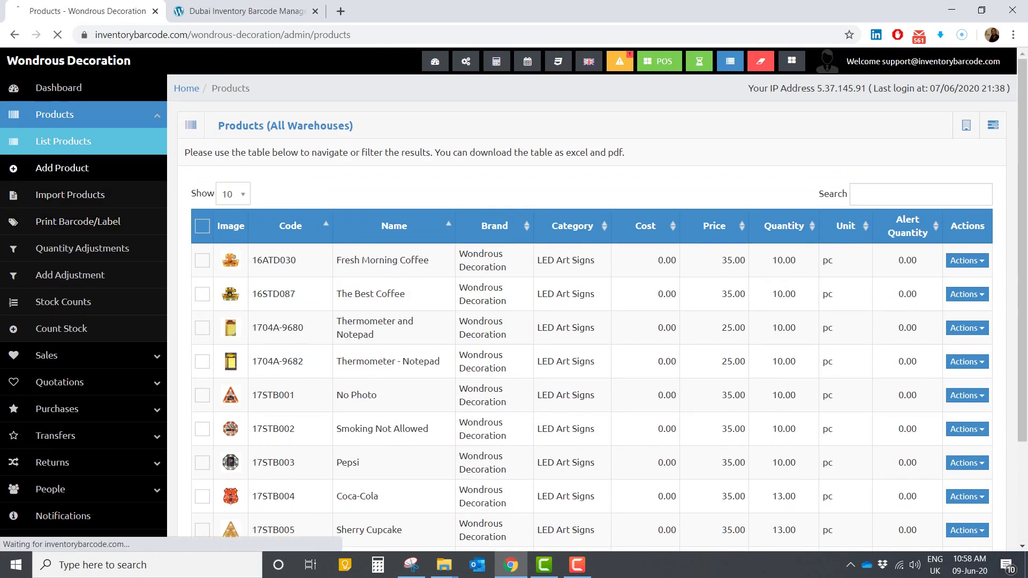
- Bring up the Add Product form with Product Type kept as Standard
click(62, 84)
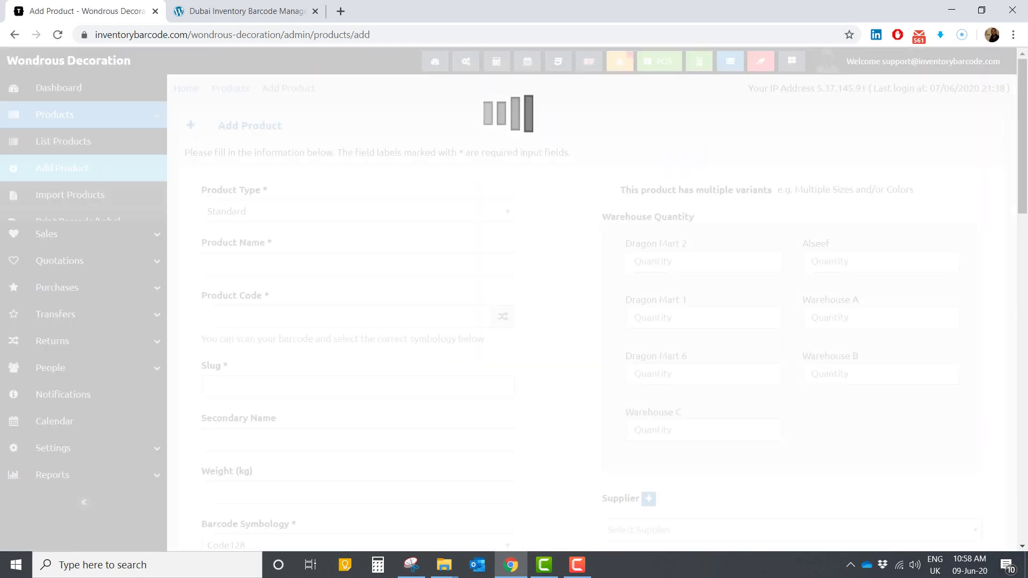
click(358, 211)
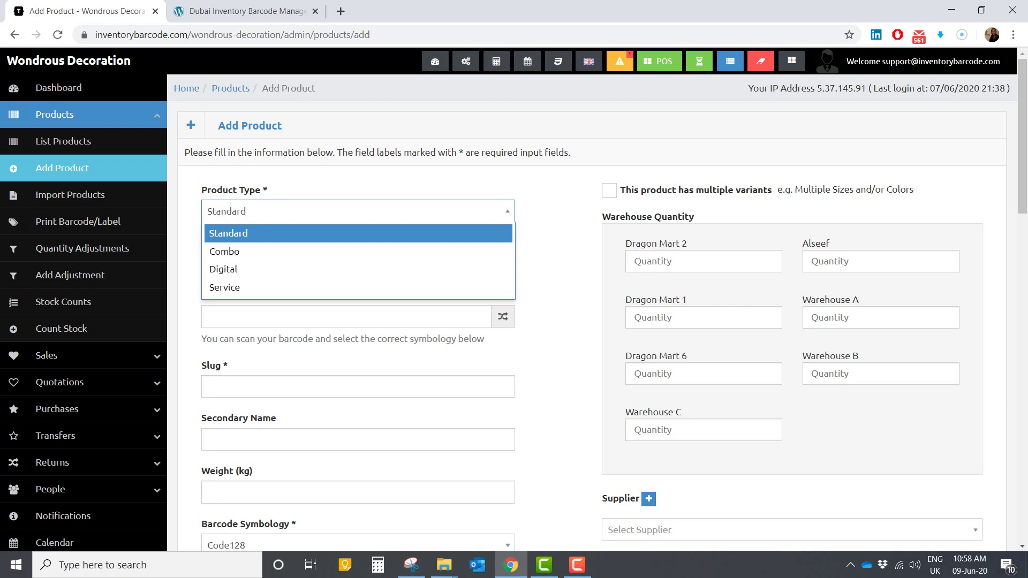
key(Return)
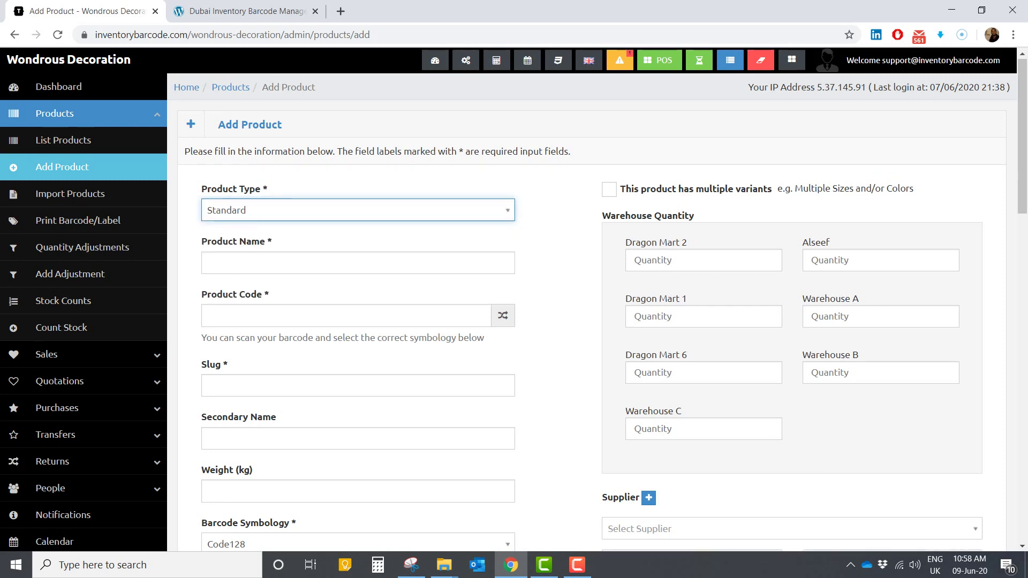
- Look over the form down to the Dragon Mart 2 quantity field, then go to Print Barcode/Label
scroll(589, 299, down, 3)
scroll(589, 300, down, 5)
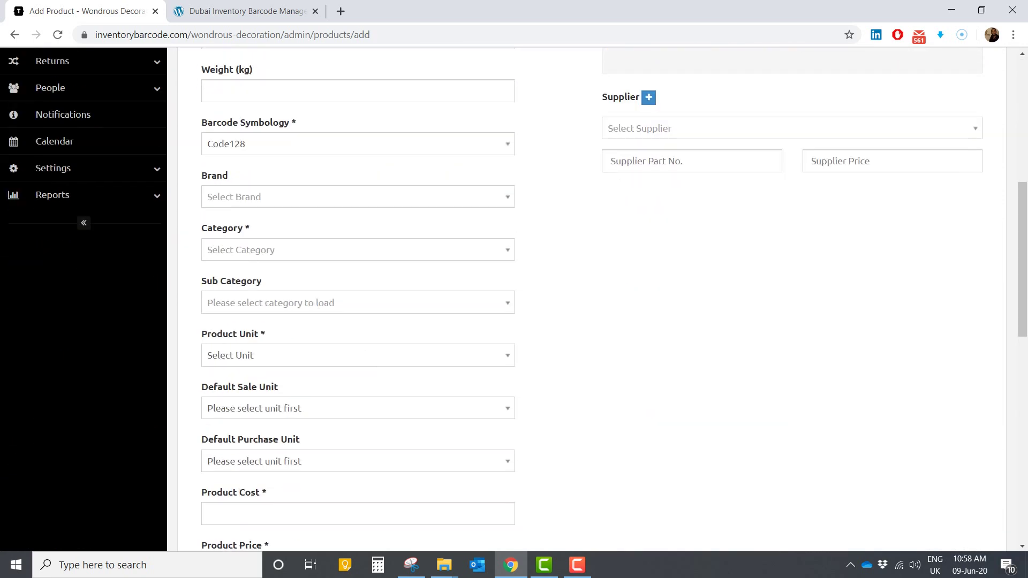
scroll(589, 300, down, 12)
scroll(589, 299, up, 20)
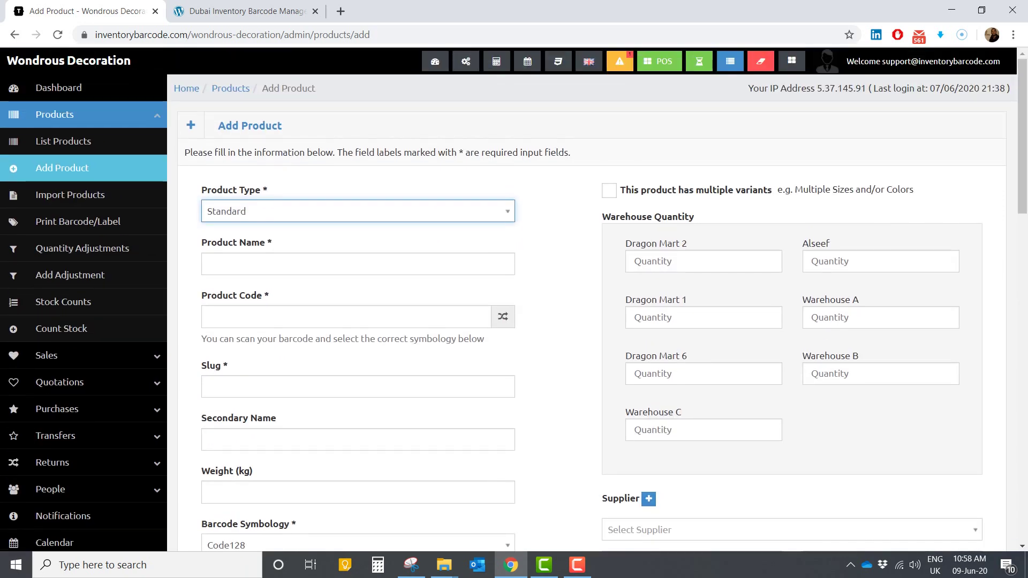
click(704, 261)
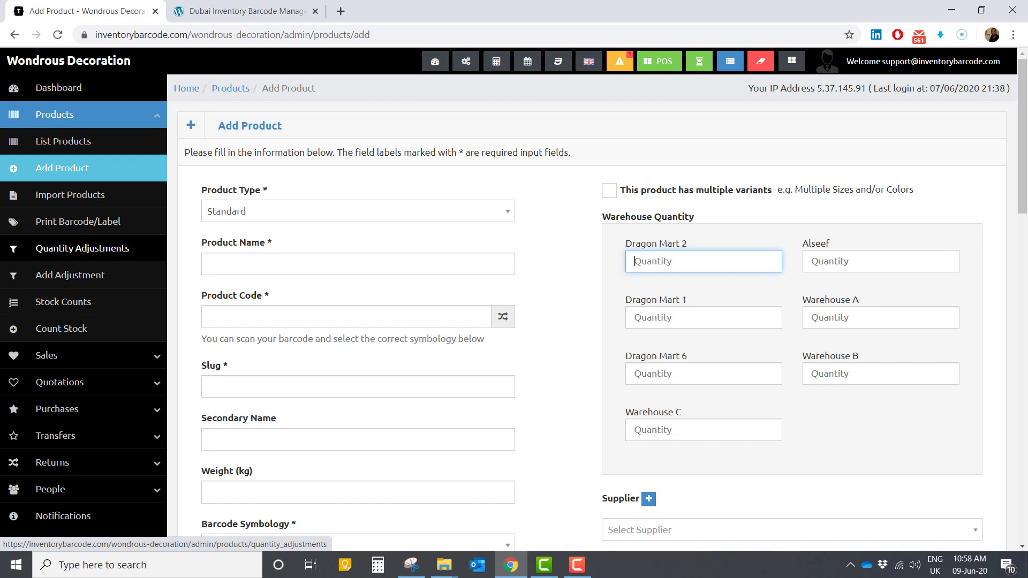
click(77, 222)
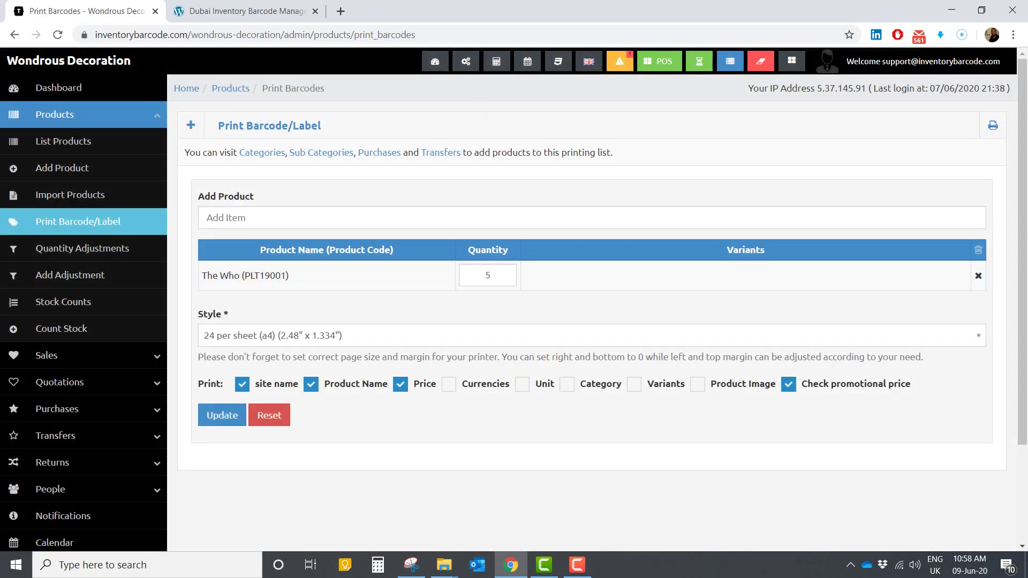
- Set the label quantity for The Who (PLT19001) to 10 and regenerate the labels
scroll(514, 297, down, 1)
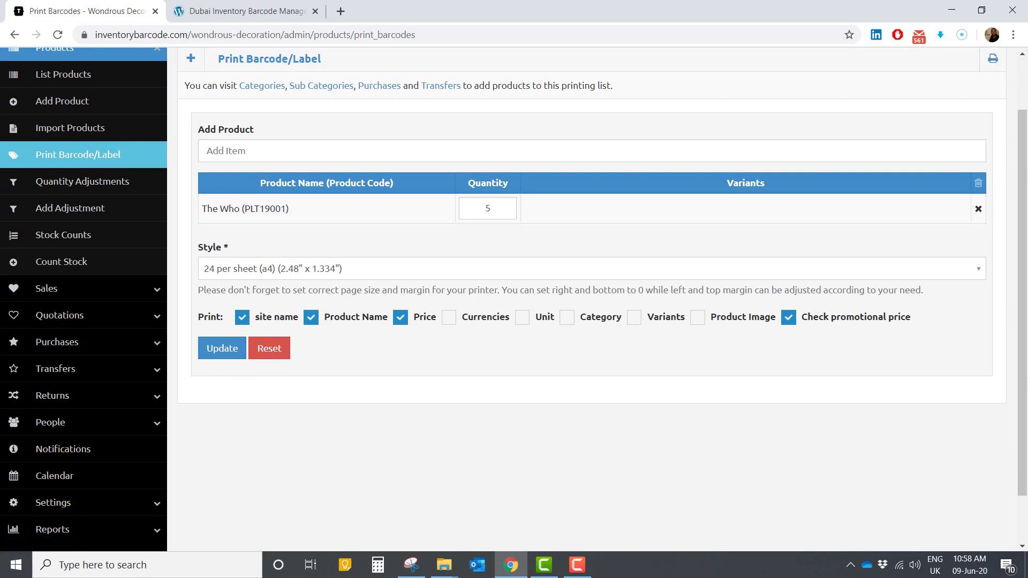
scroll(514, 297, down, 1)
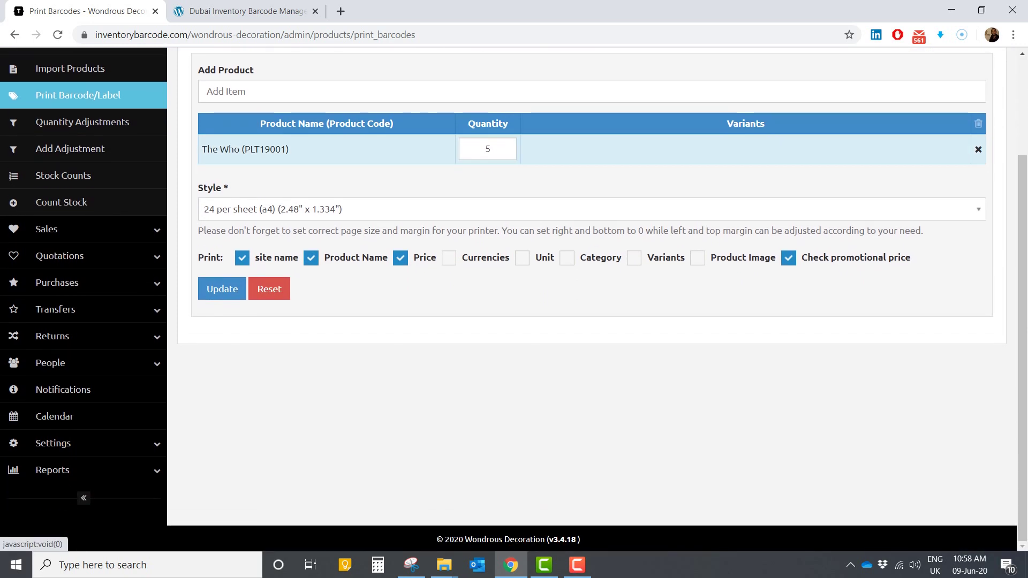
double_click(488, 149)
text(1)
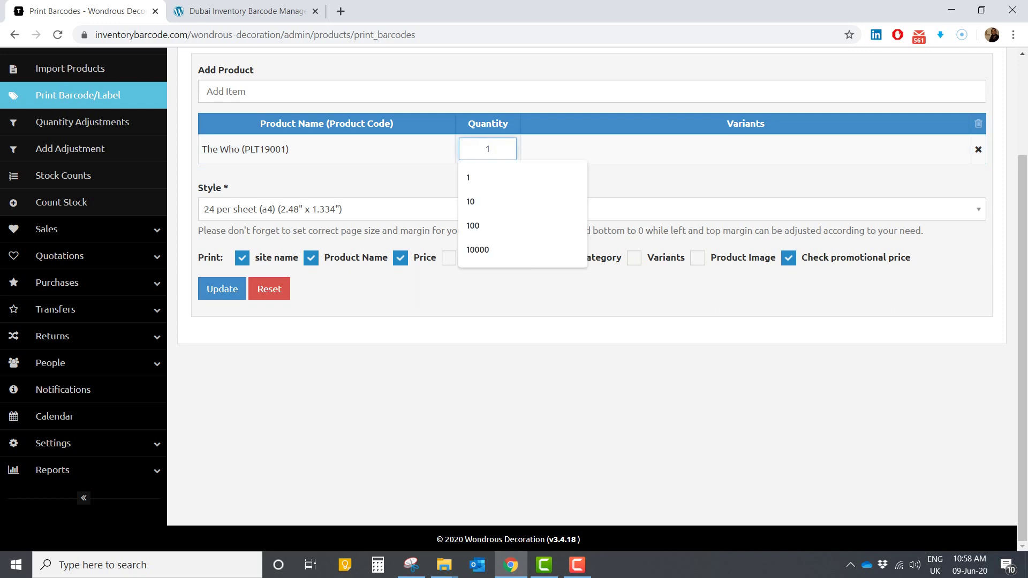
text(0)
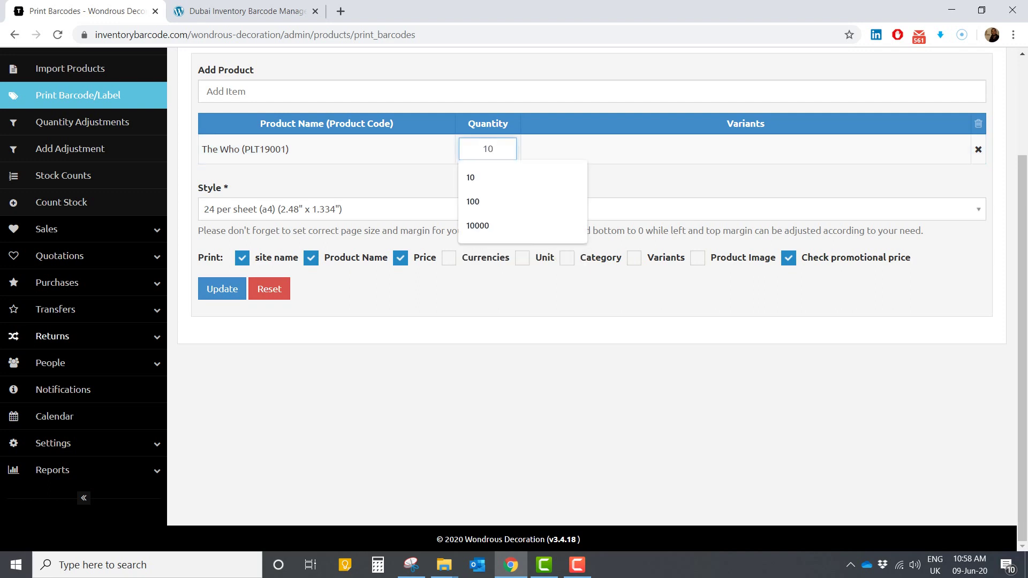
key(Return)
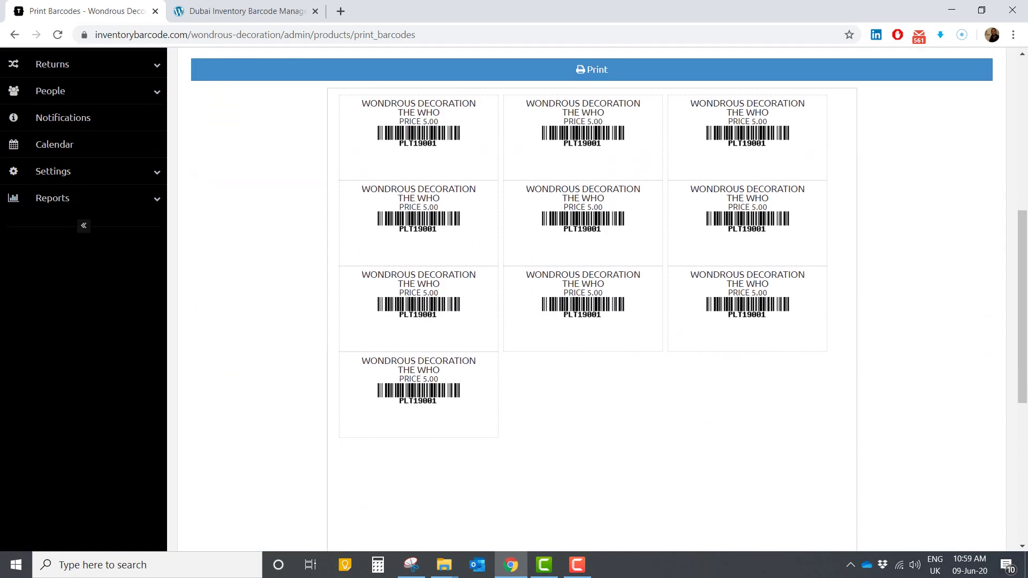
- Review the ten generated labels, then go to the POS Sales list
scroll(592, 300, up, 7)
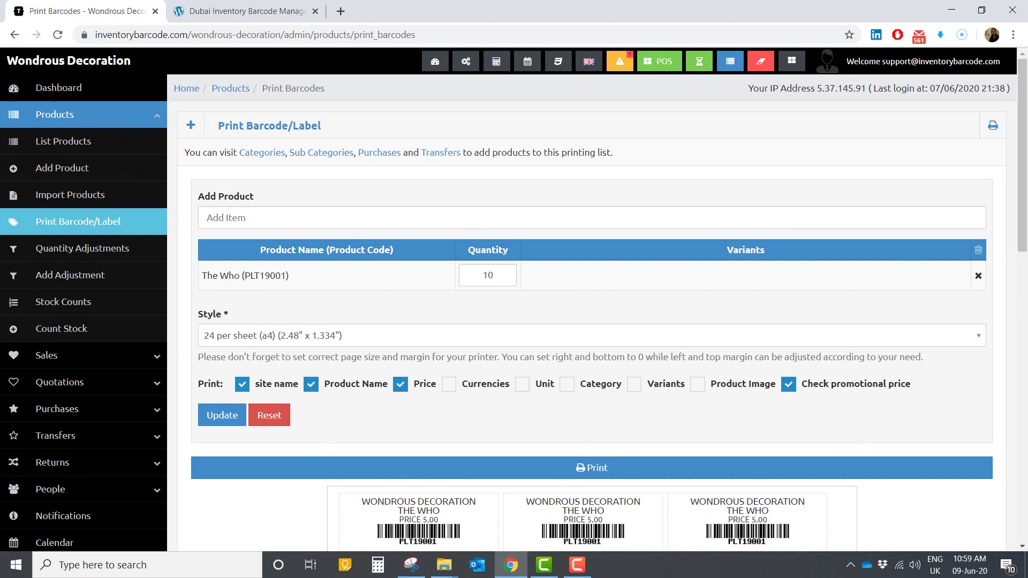
scroll(592, 300, down, 3)
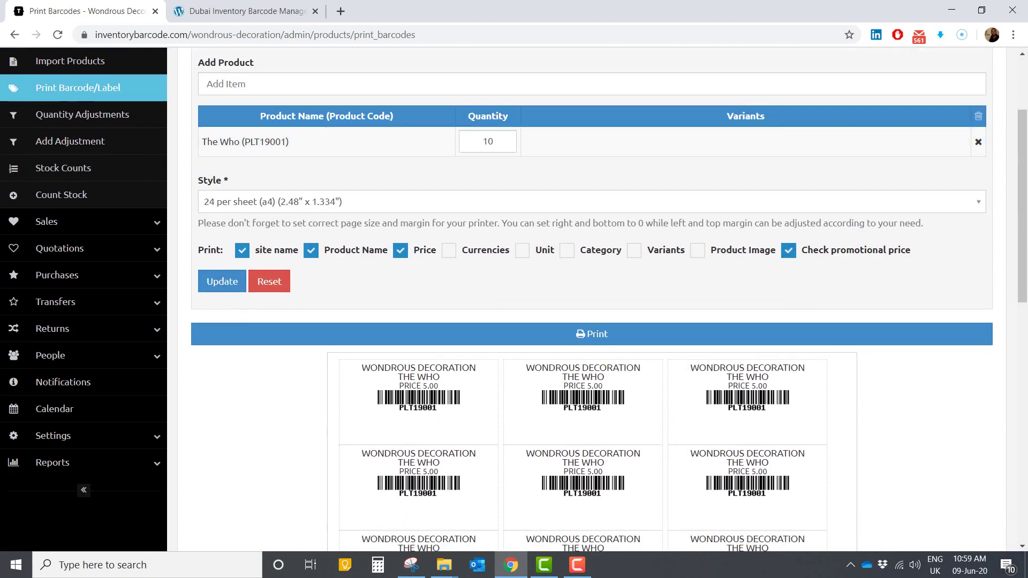
scroll(592, 300, down, 3)
scroll(591, 300, up, 6)
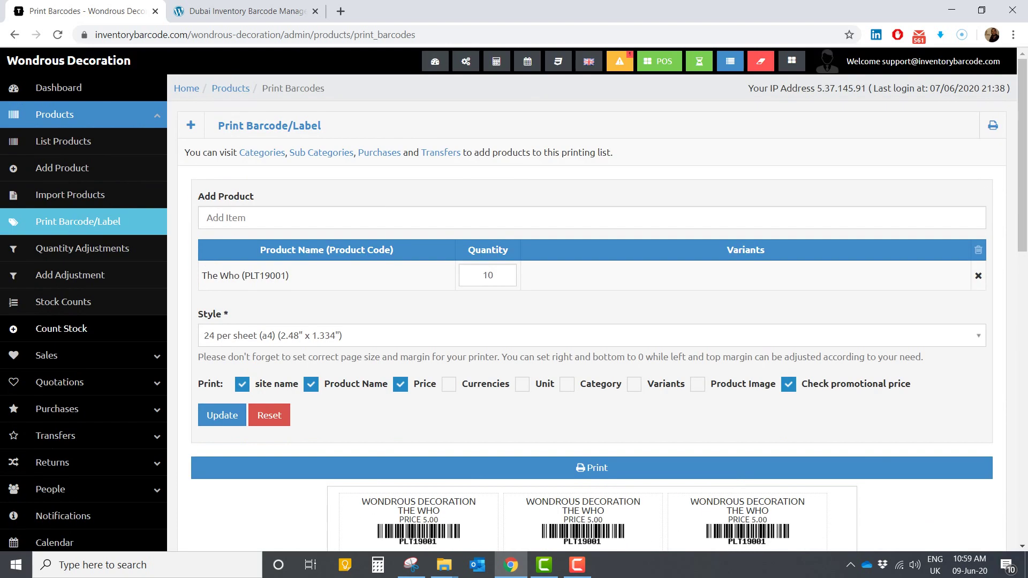
scroll(59, 329, down, 1)
click(53, 288)
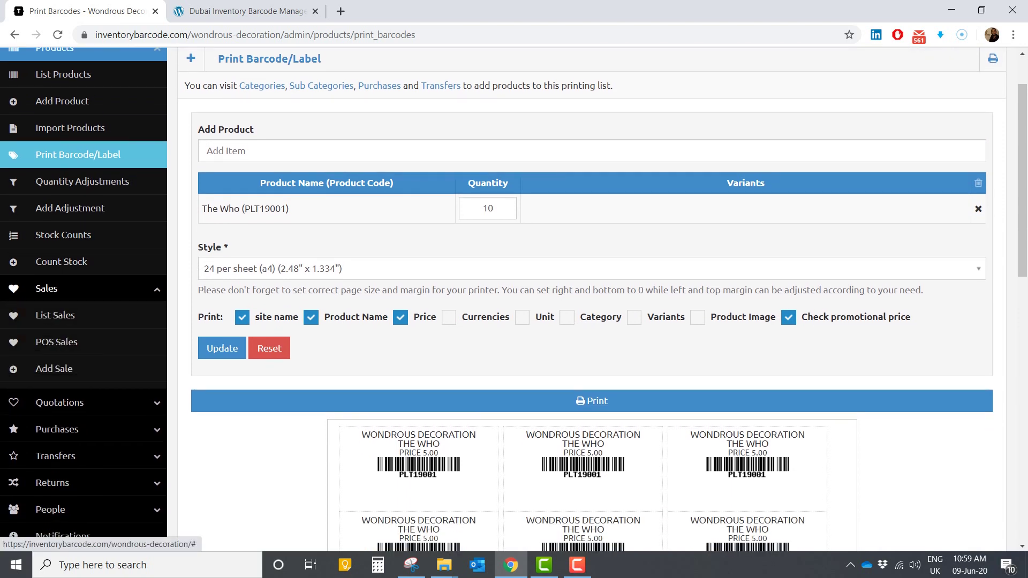
click(57, 342)
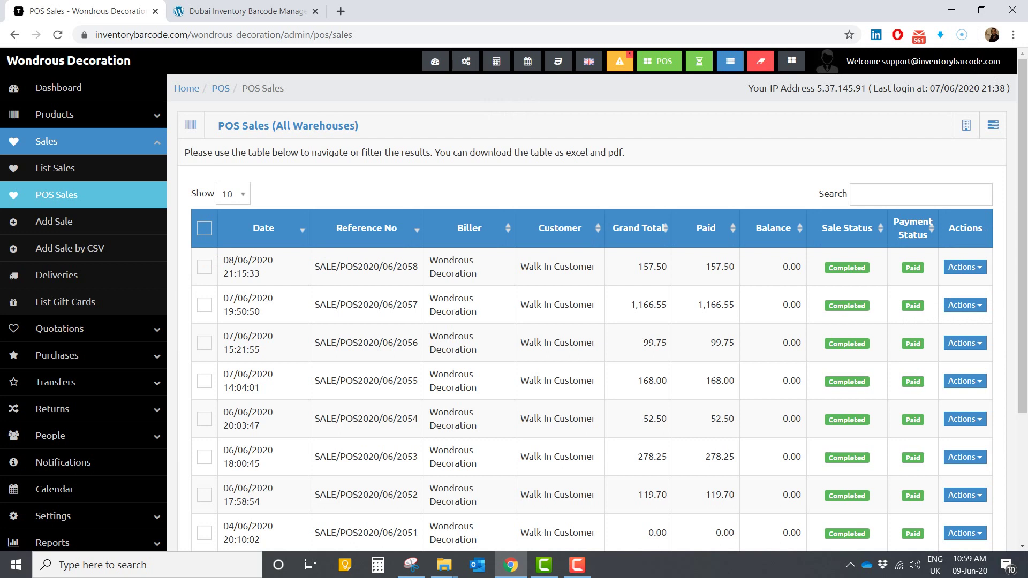
- View and close the receipt for sale SALE/POS2020/06/2051
click(921, 194)
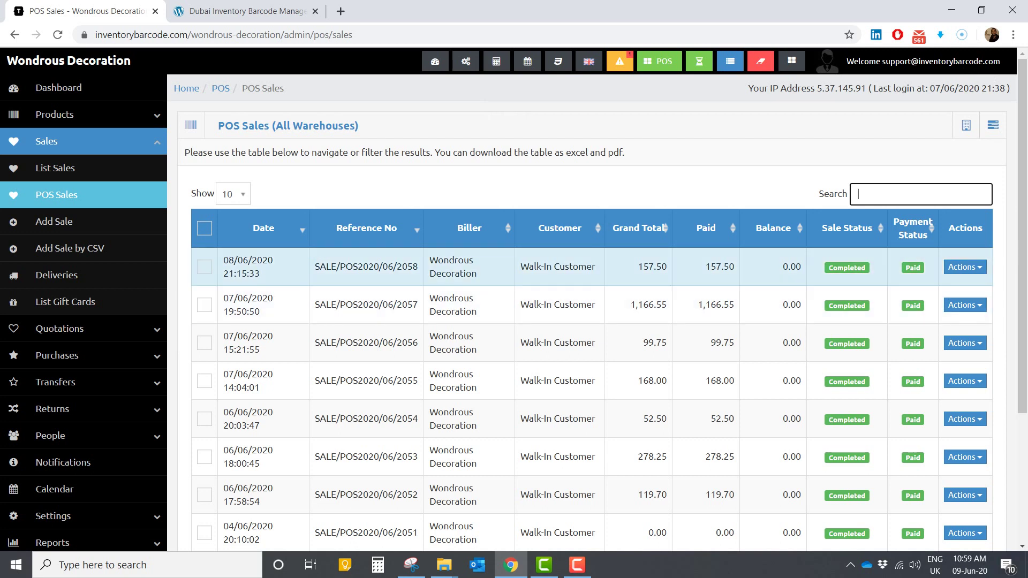
scroll(557, 241, down, 10)
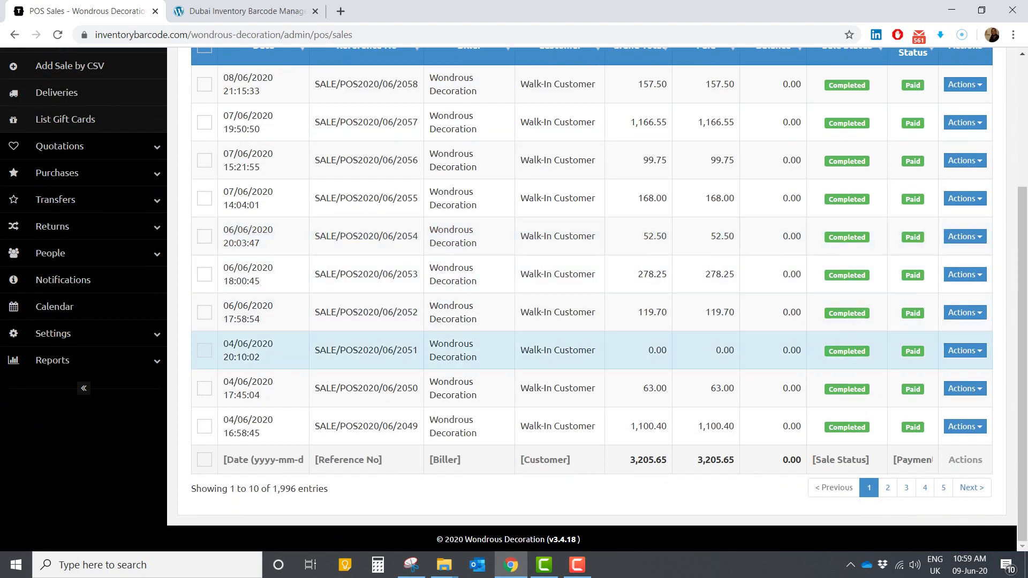
click(557, 352)
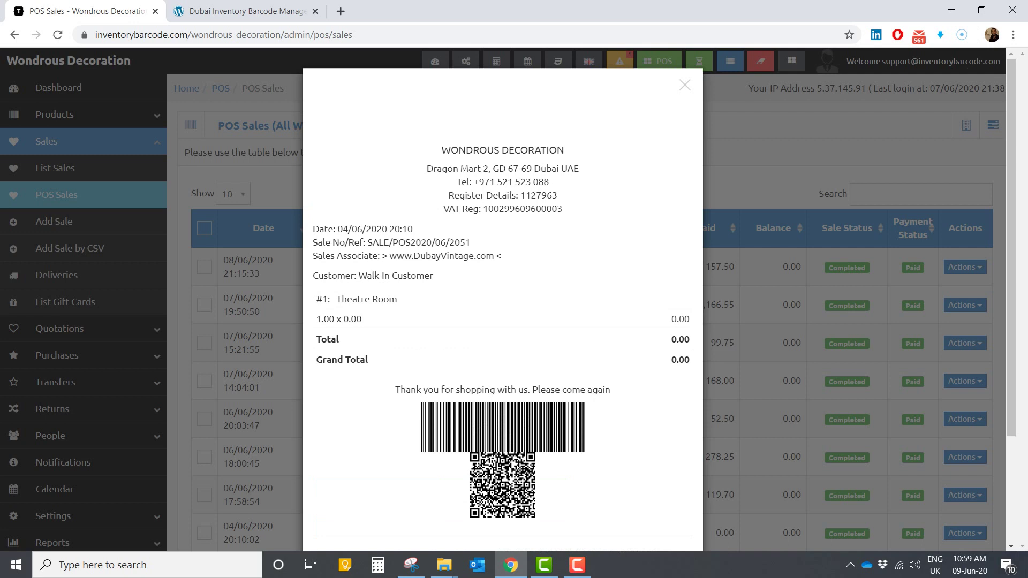
click(685, 85)
- Review the SALE/POS2020/06/2055 receipt (AED168.00), close it, and collapse the Sales section
scroll(589, 300, down, 1)
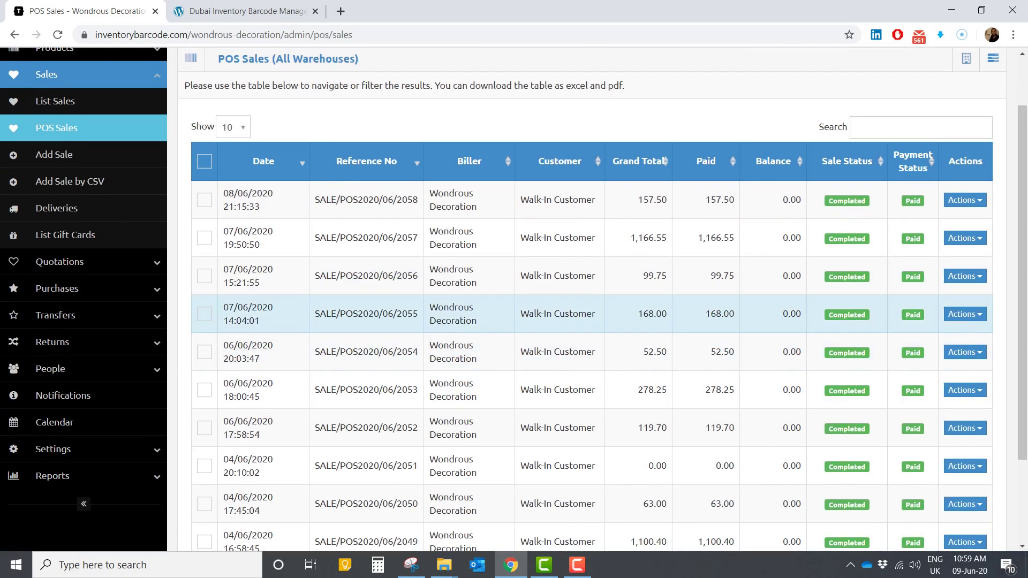
click(557, 313)
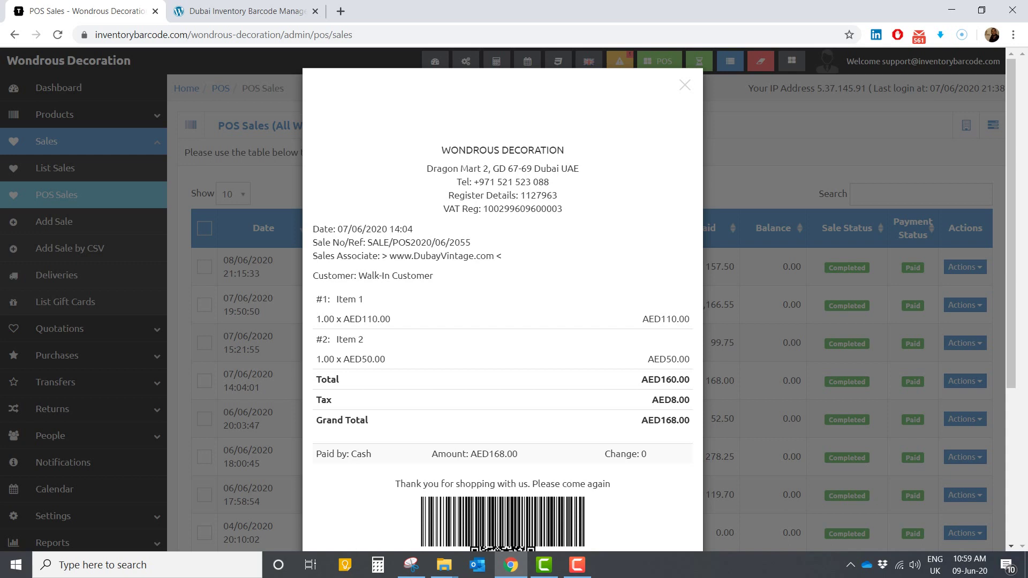
scroll(503, 311, down, 3)
scroll(503, 311, up, 3)
click(685, 84)
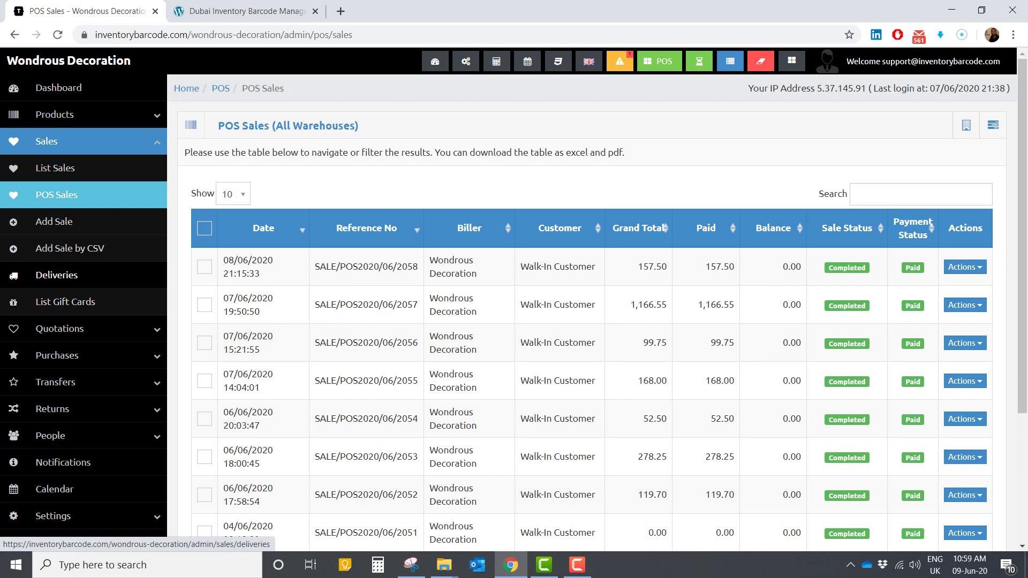
scroll(80, 275, down, 2)
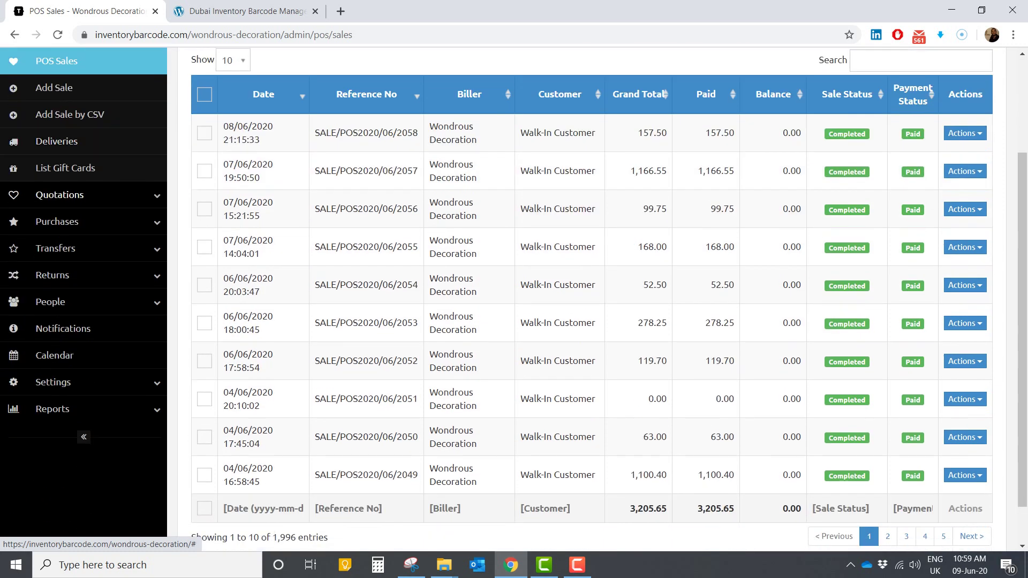
scroll(81, 274, up, 2)
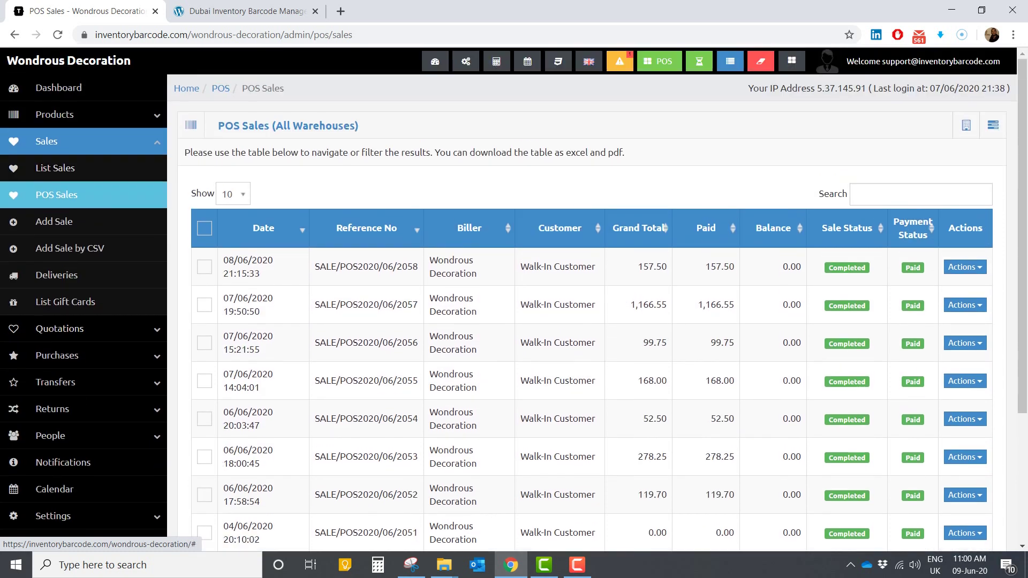
click(47, 141)
- Expand Quotations and Purchases, review List Purchases, then move on to List Expenses
click(60, 167)
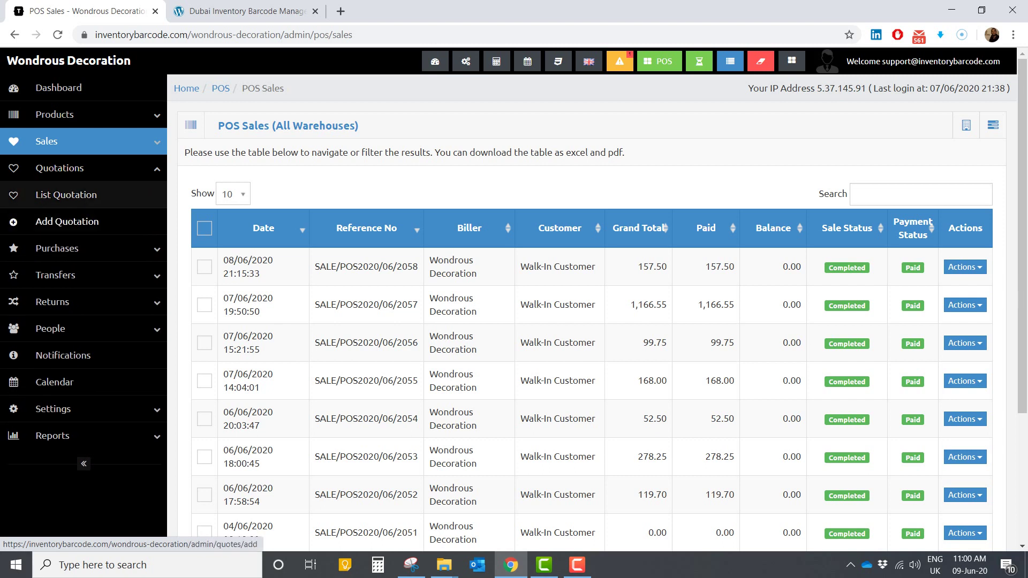
click(57, 248)
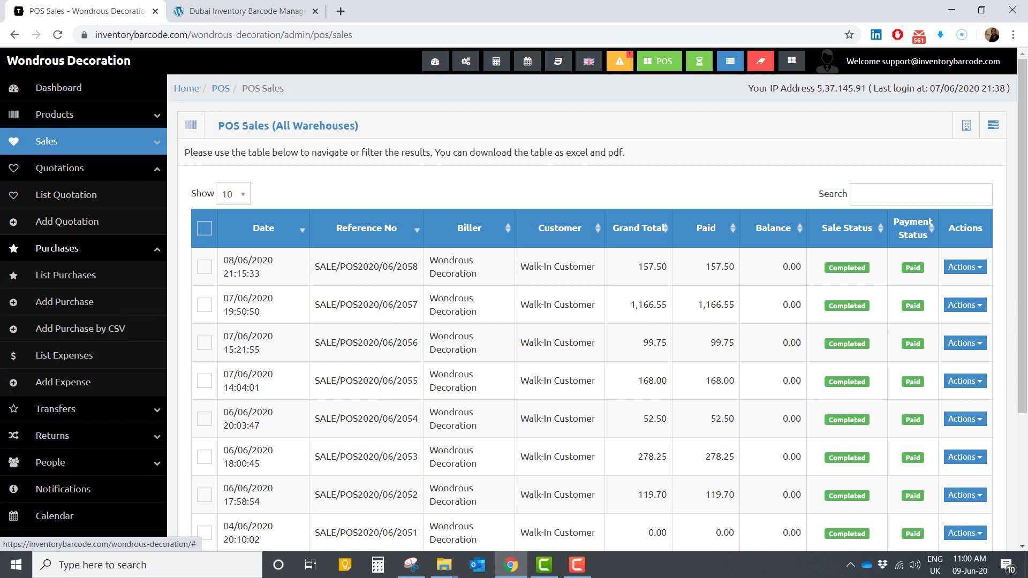
click(65, 275)
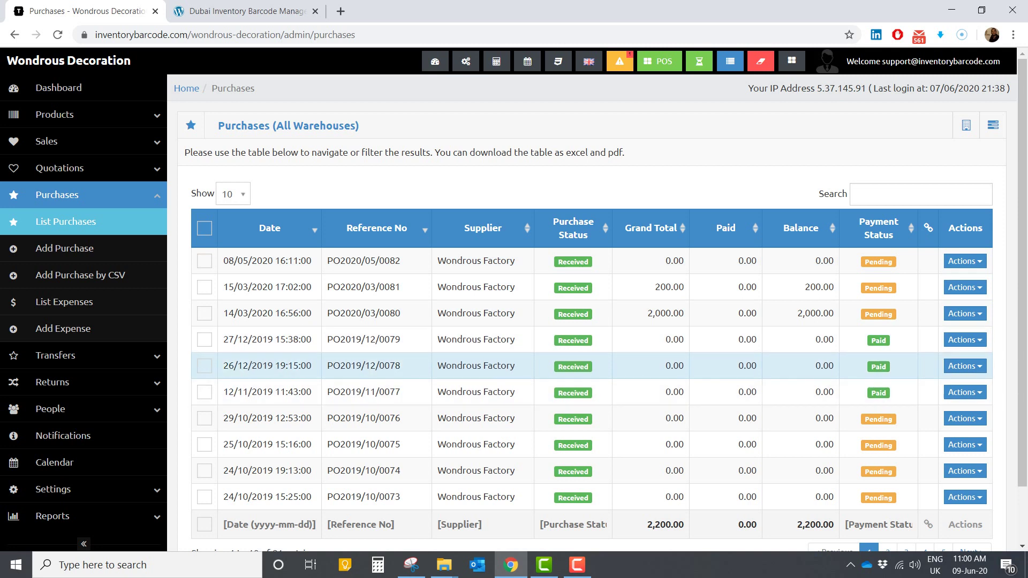
scroll(589, 321, down, 1)
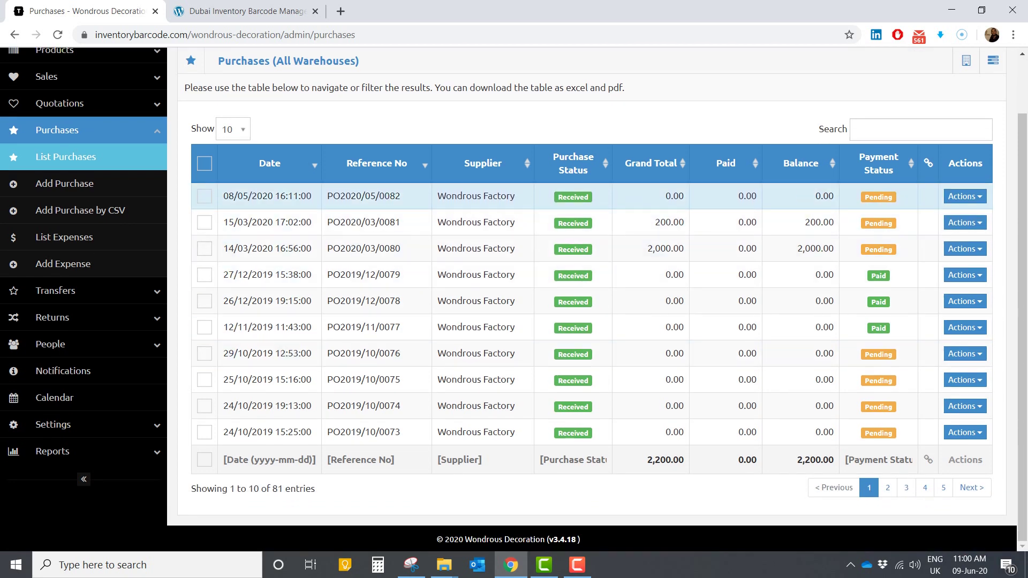
scroll(589, 294, up, 1)
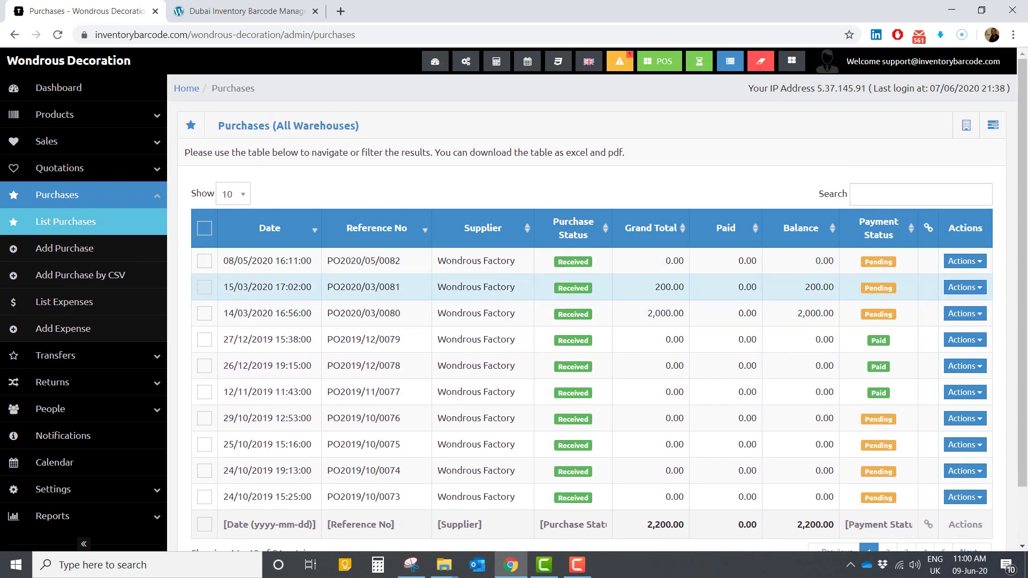
click(65, 302)
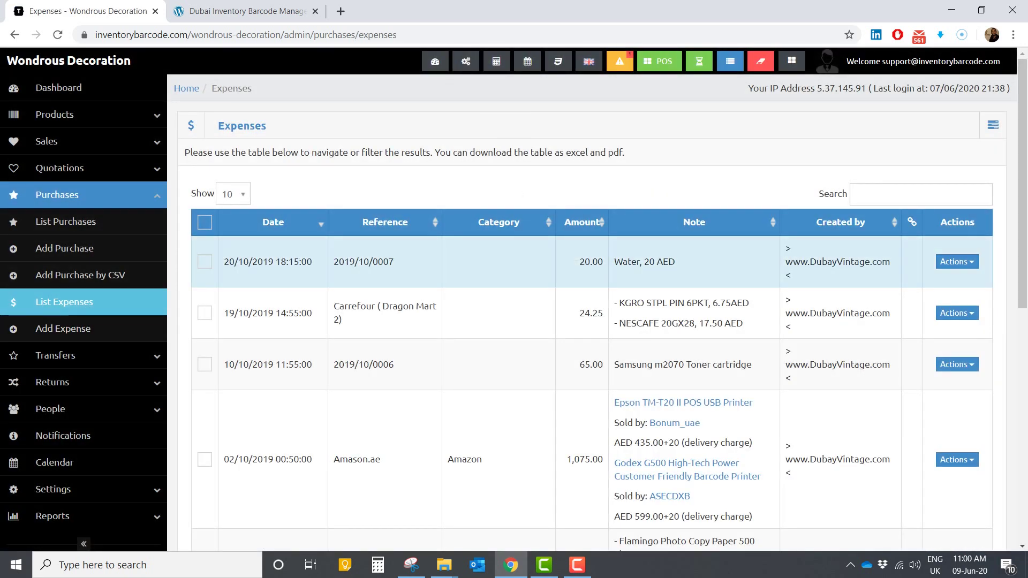
- Scroll through the expenses list, then bring up a blank Add Expense form
scroll(536, 364, down, 1)
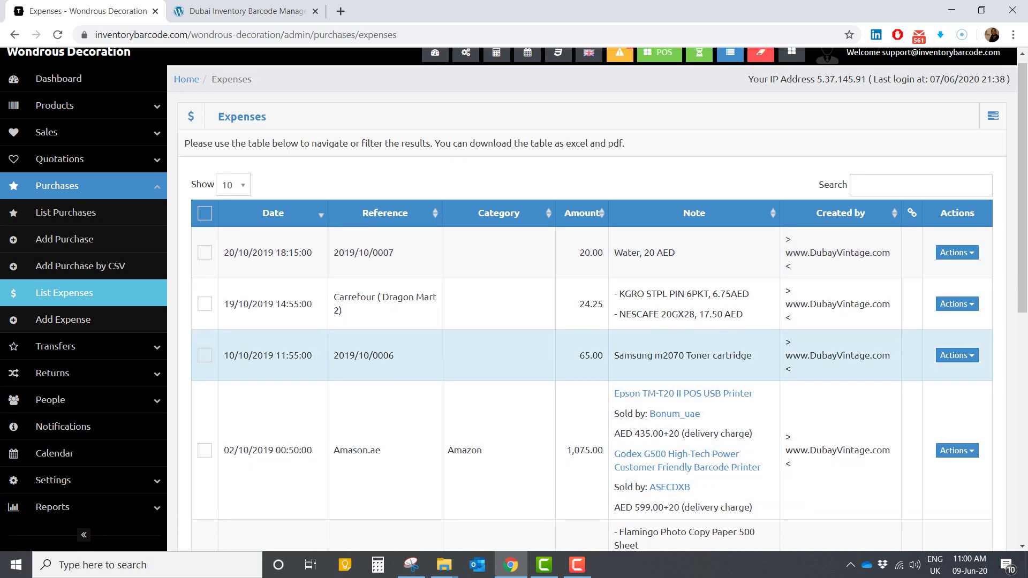
scroll(536, 364, down, 1)
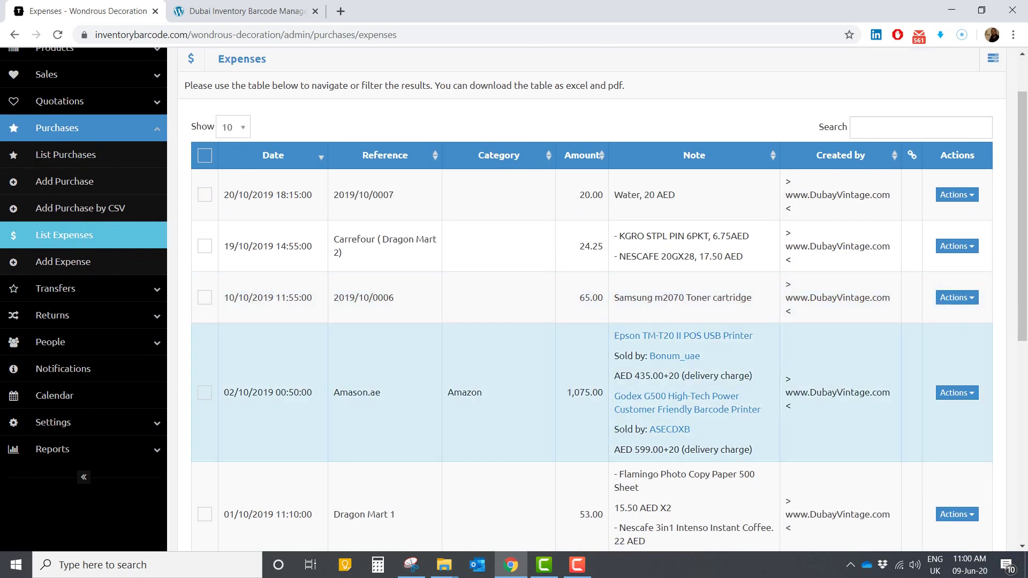
scroll(589, 332, up, 1)
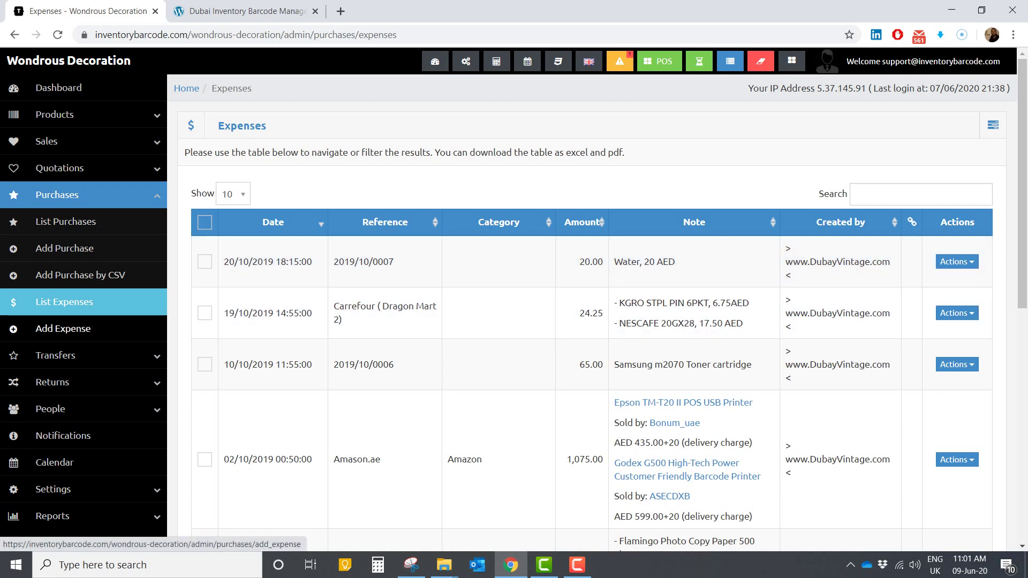
click(63, 328)
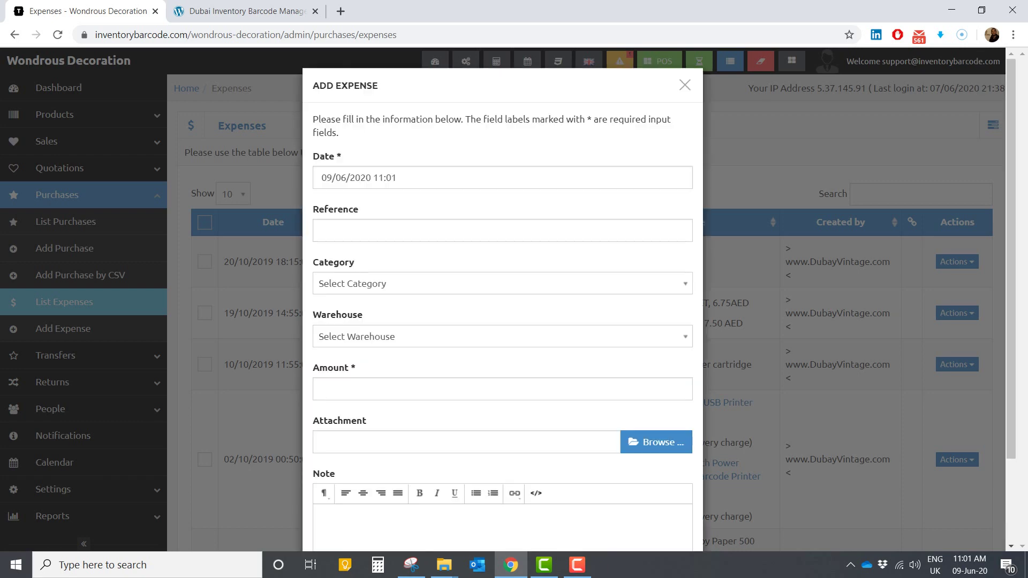
- Pick Amazon as the new expense's category, cancel the attachment picker, and close the form unsaved
scroll(503, 321, down, 2)
click(502, 179)
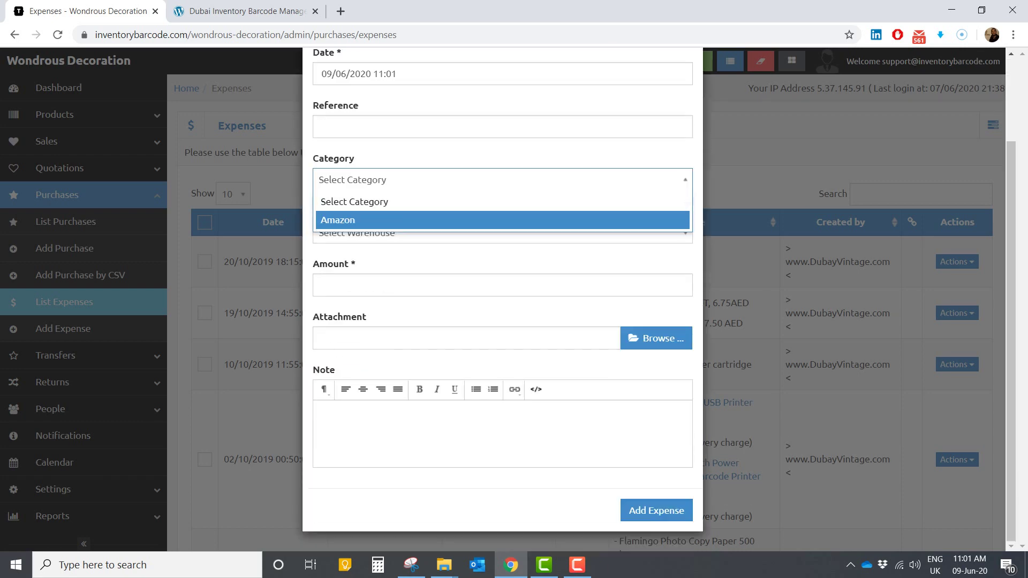
click(338, 220)
click(502, 232)
key(Escape)
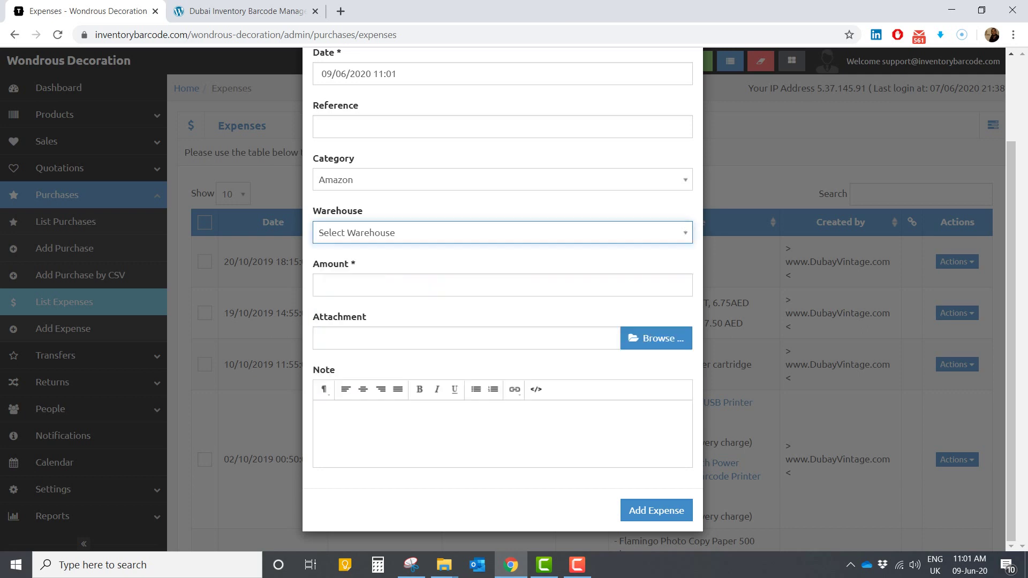
key(Tab)
key(Tab)
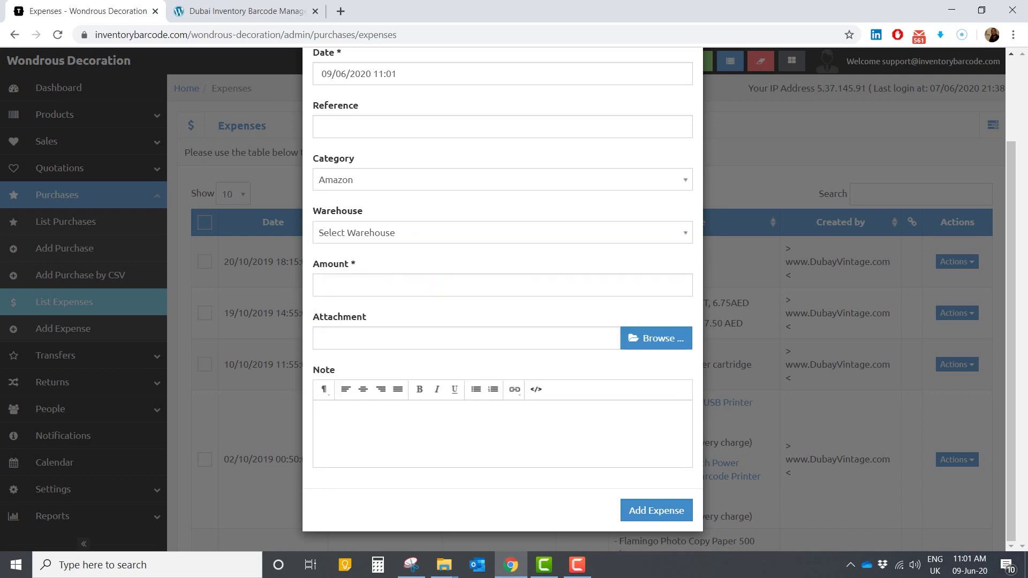
key(Return)
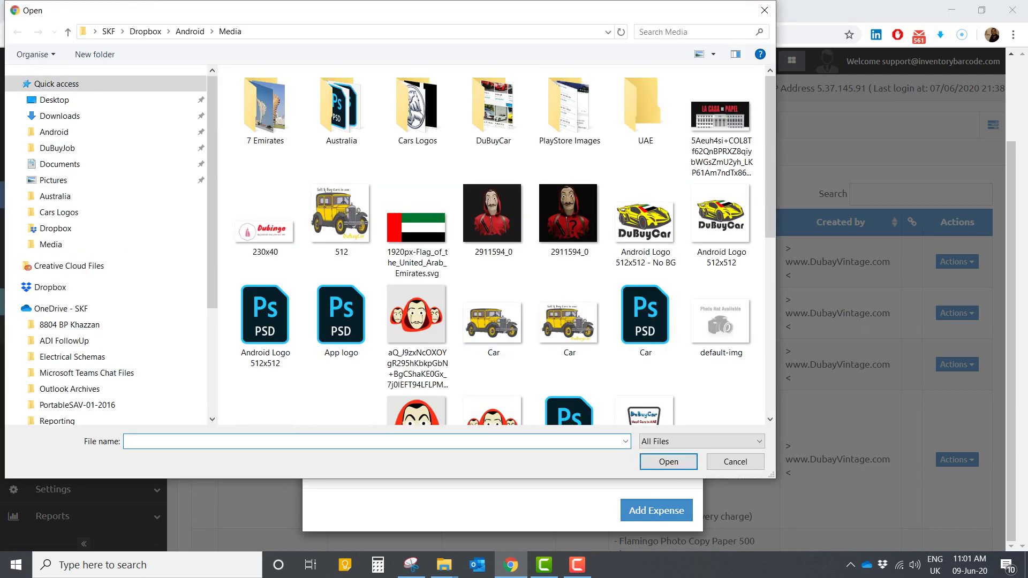
click(764, 10)
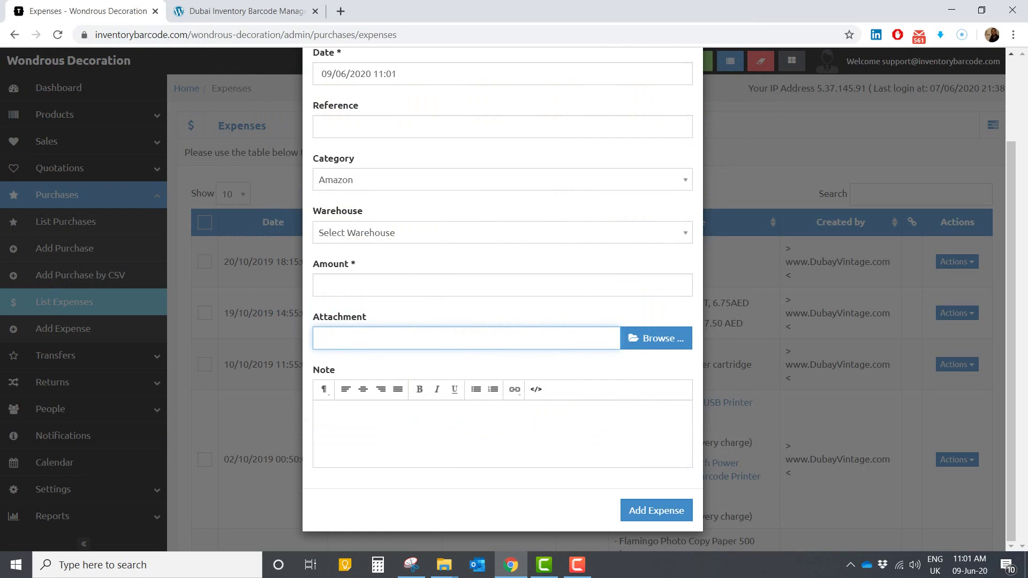
scroll(502, 289, up, 2)
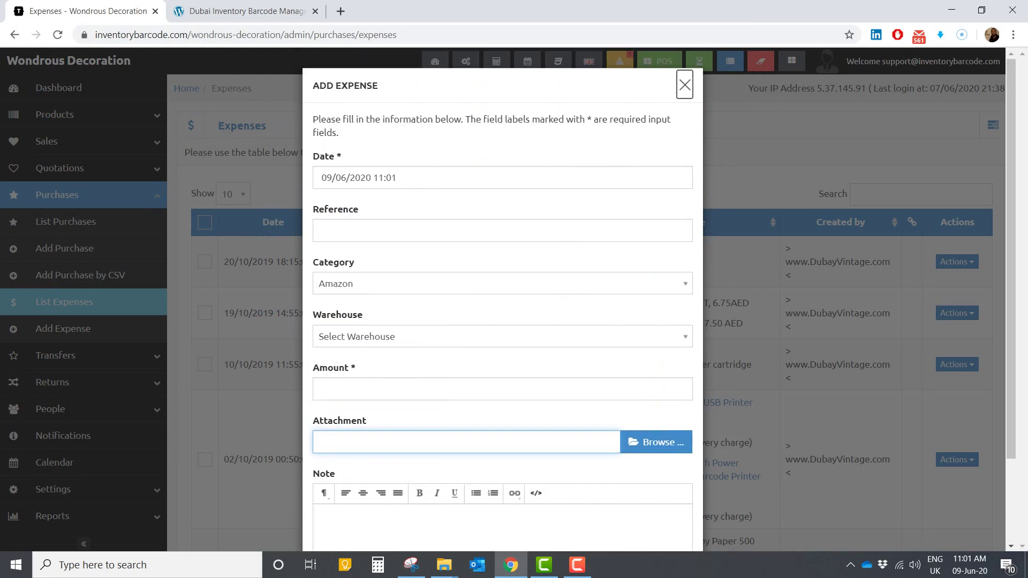
click(684, 85)
- Open the List Transfers page from the Transfers section
click(56, 355)
scroll(482, 311, down, 1)
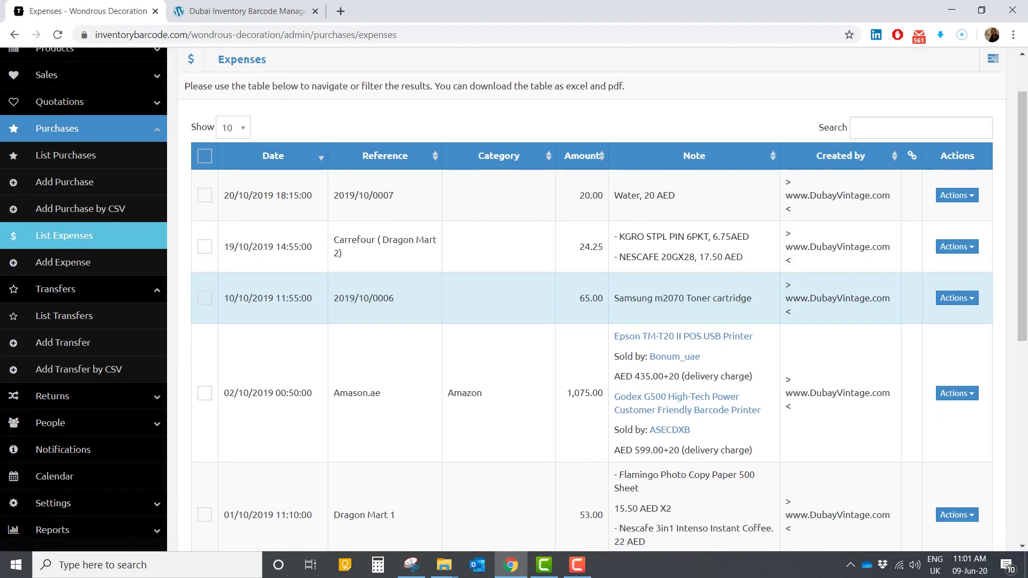
click(64, 314)
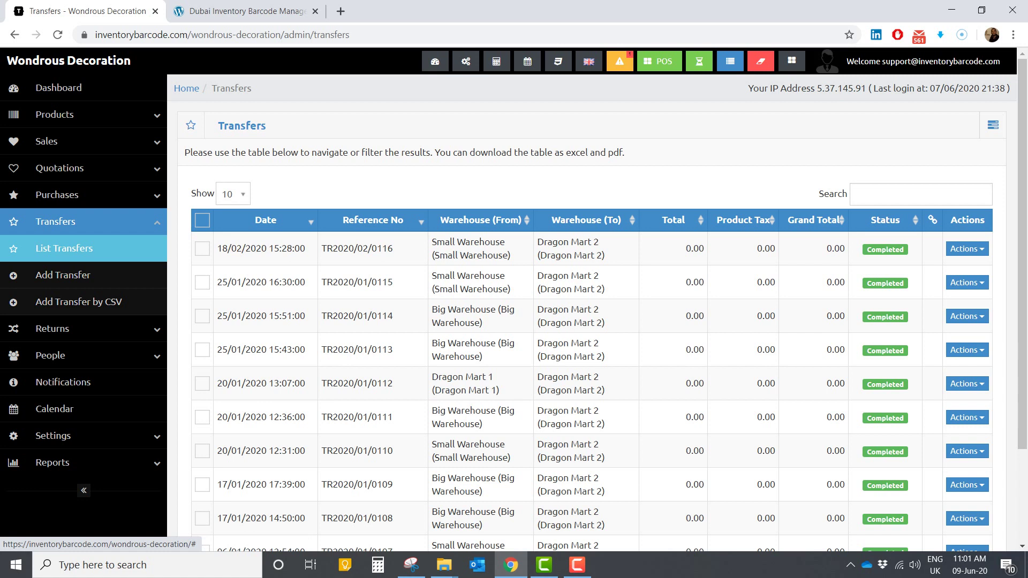
- Collapse Transfers and open List Returns from the Returns section, which shows no entries
click(56, 221)
scroll(55, 221, down, 1)
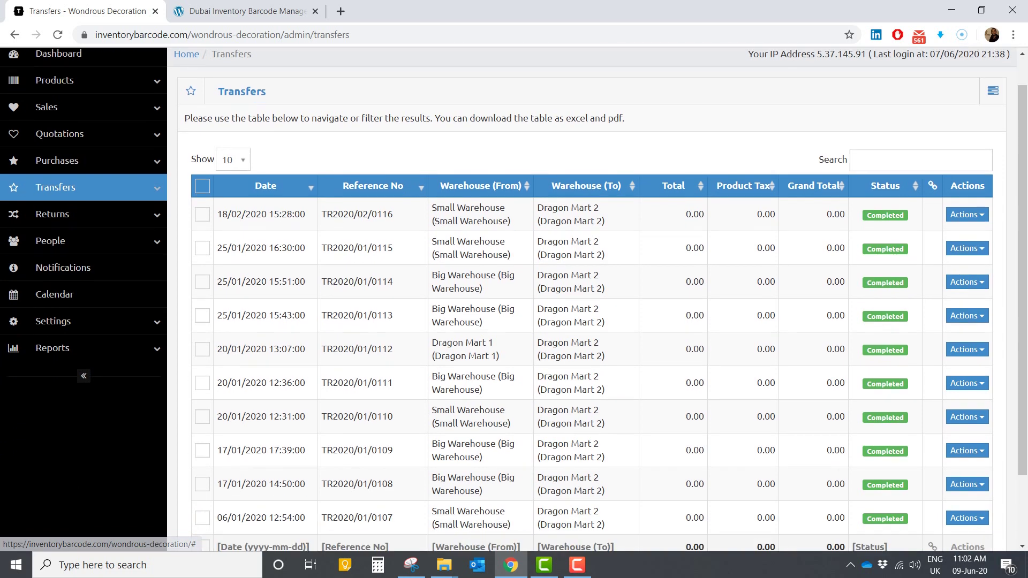
click(53, 181)
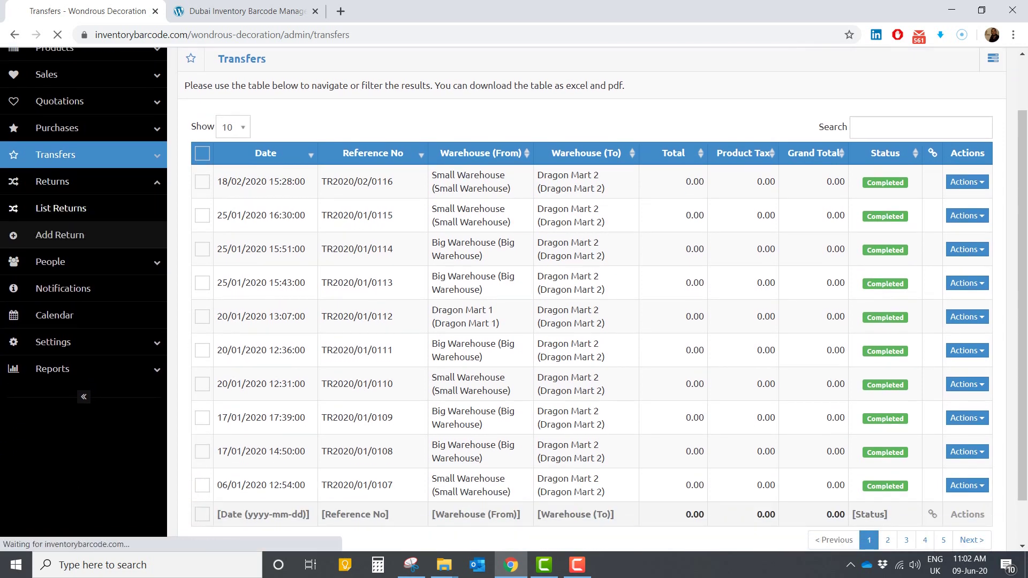
click(60, 207)
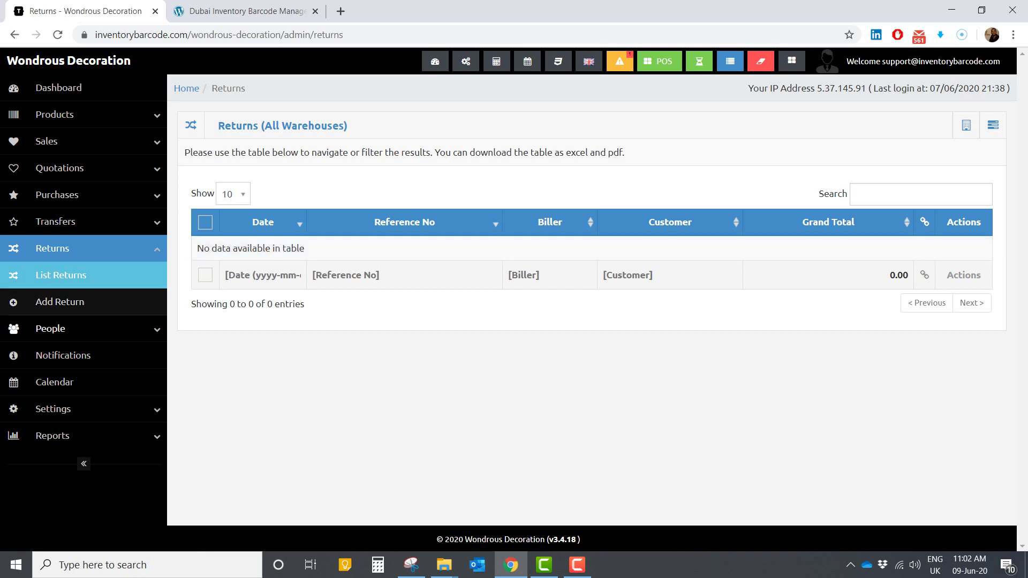
click(60, 302)
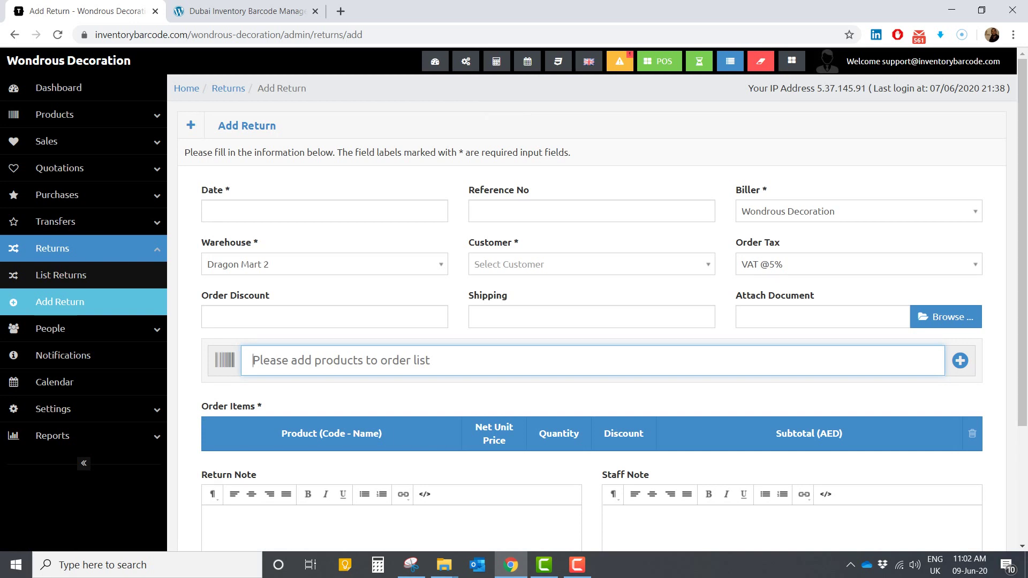
click(50, 328)
scroll(59, 325, down, 3)
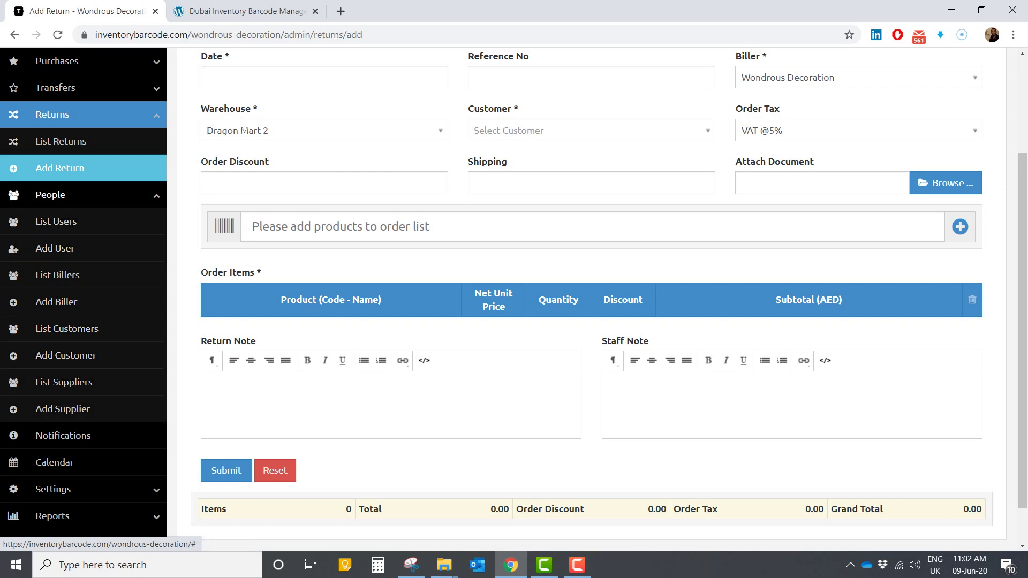
scroll(59, 195, down, 1)
click(50, 149)
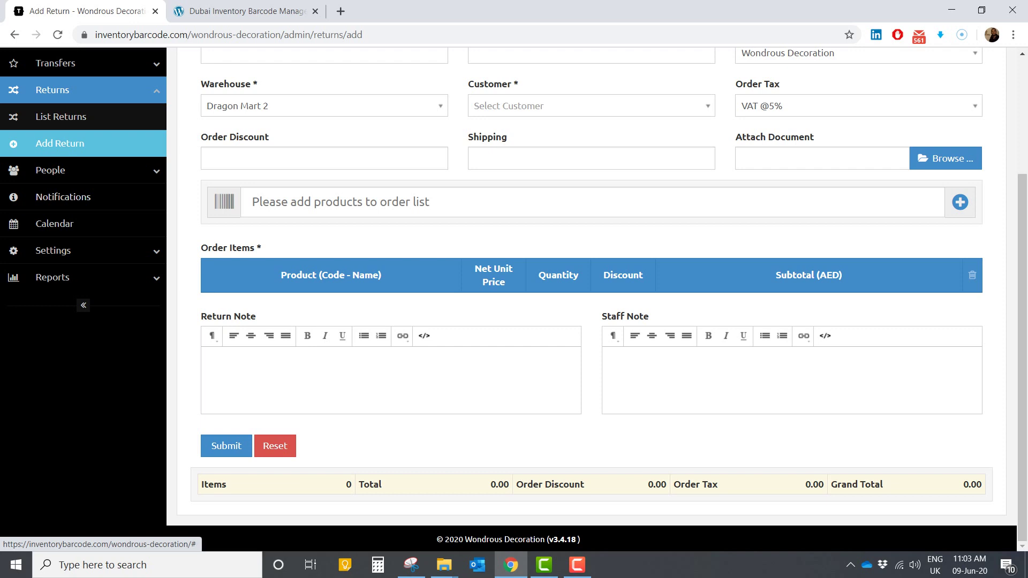
- Look through the Settings options, then open the Reports Overview Chart page
click(53, 250)
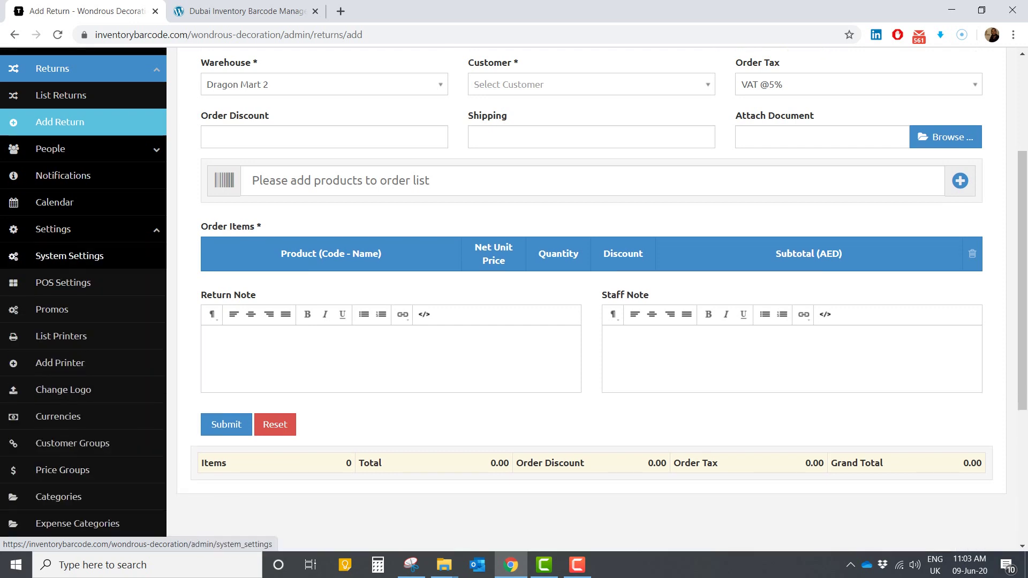
scroll(63, 176, down, 5)
scroll(63, 176, down, 1)
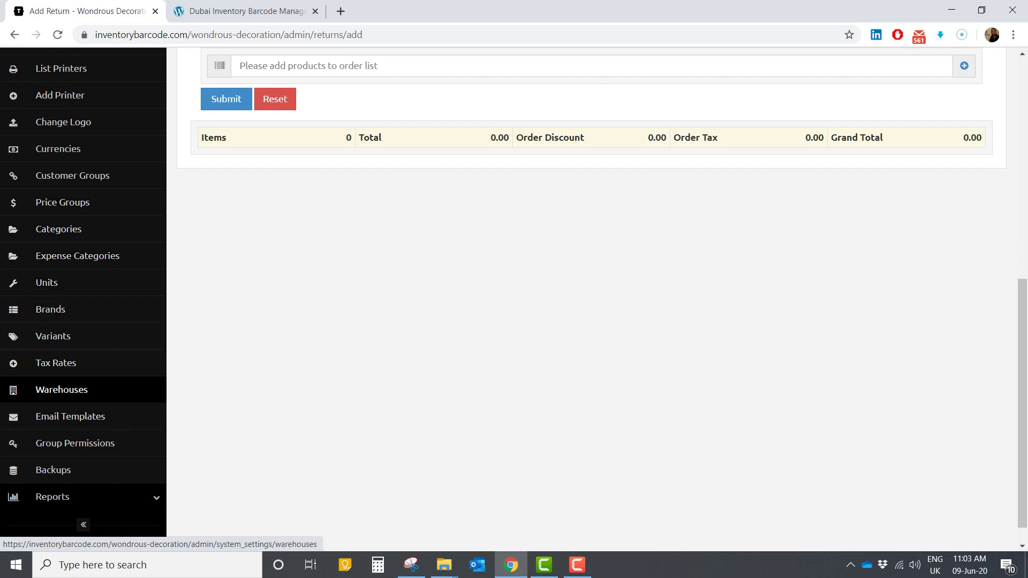
scroll(80, 256, up, 5)
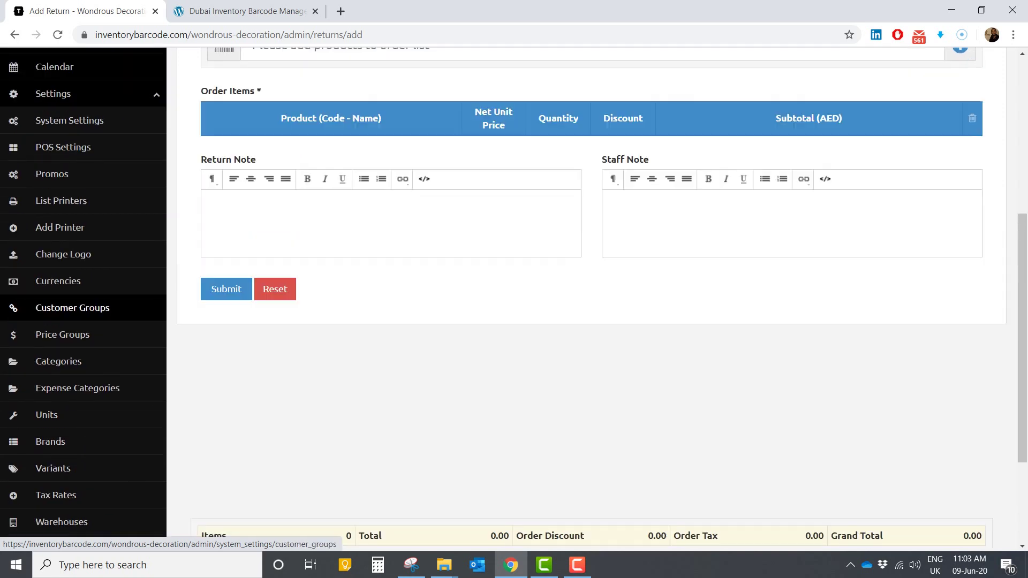
click(53, 229)
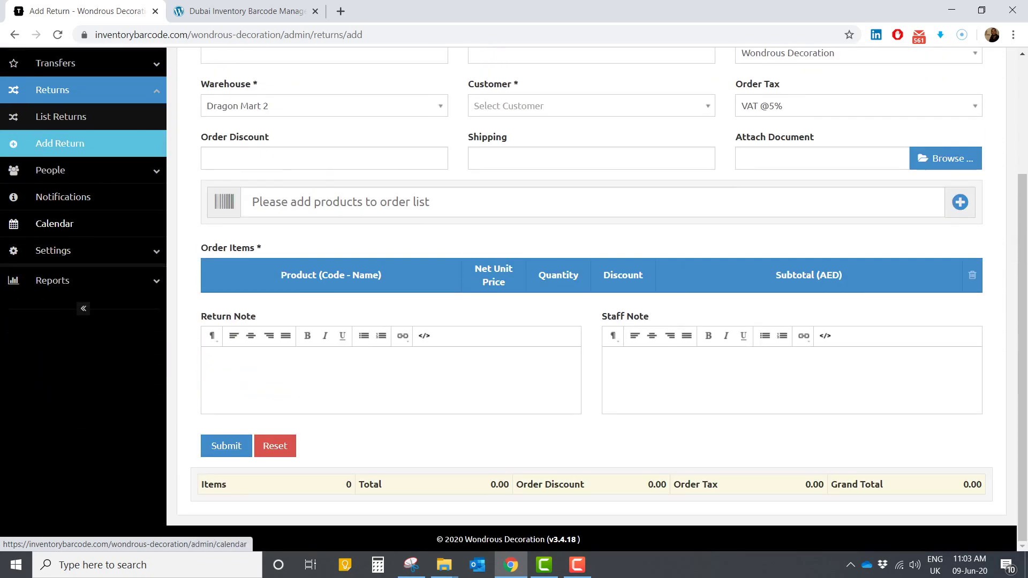
click(53, 277)
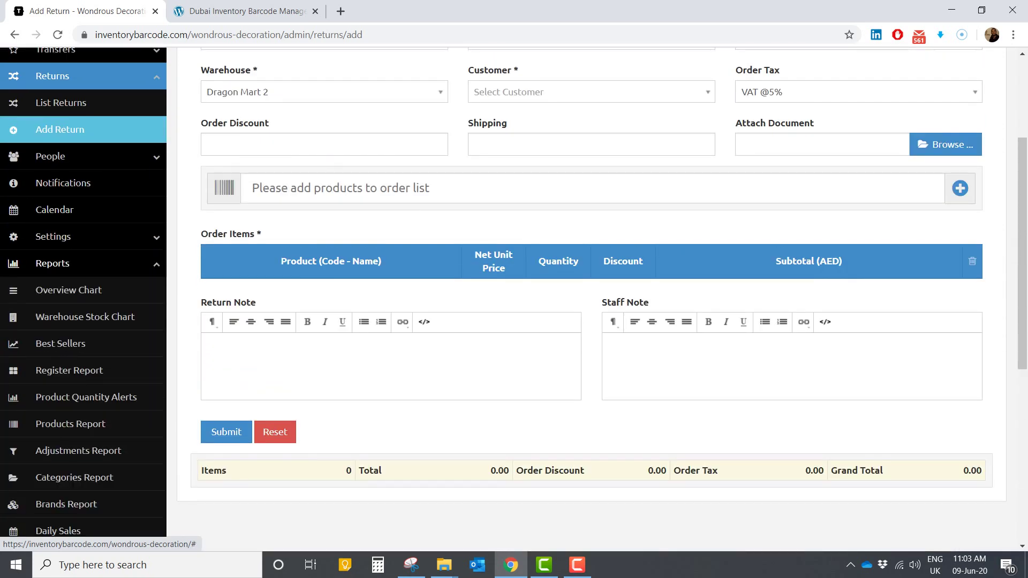
click(69, 290)
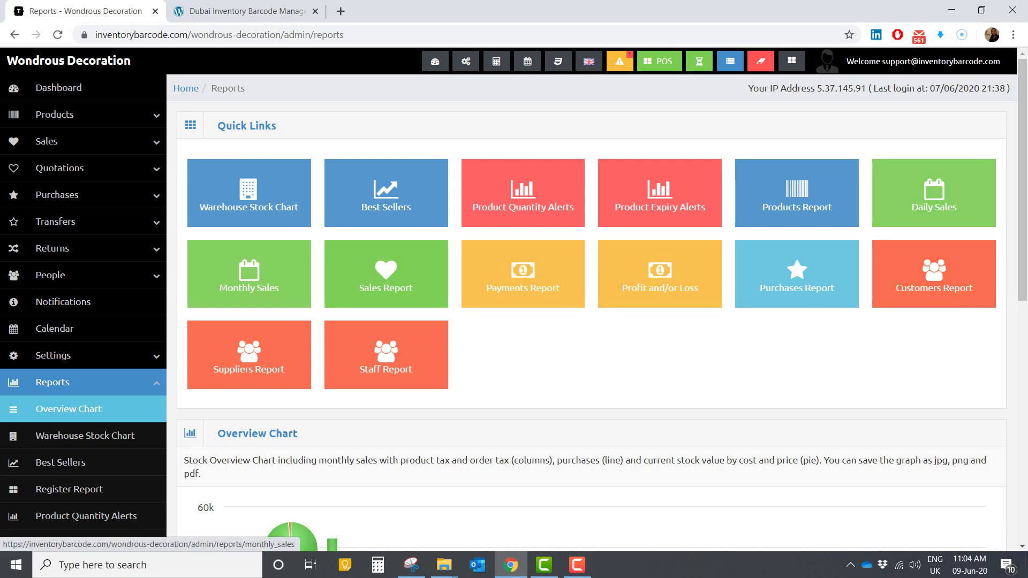
- Open the Daily Sales report showing the June 2020 calendar for all warehouses
scroll(386, 354, down, 9)
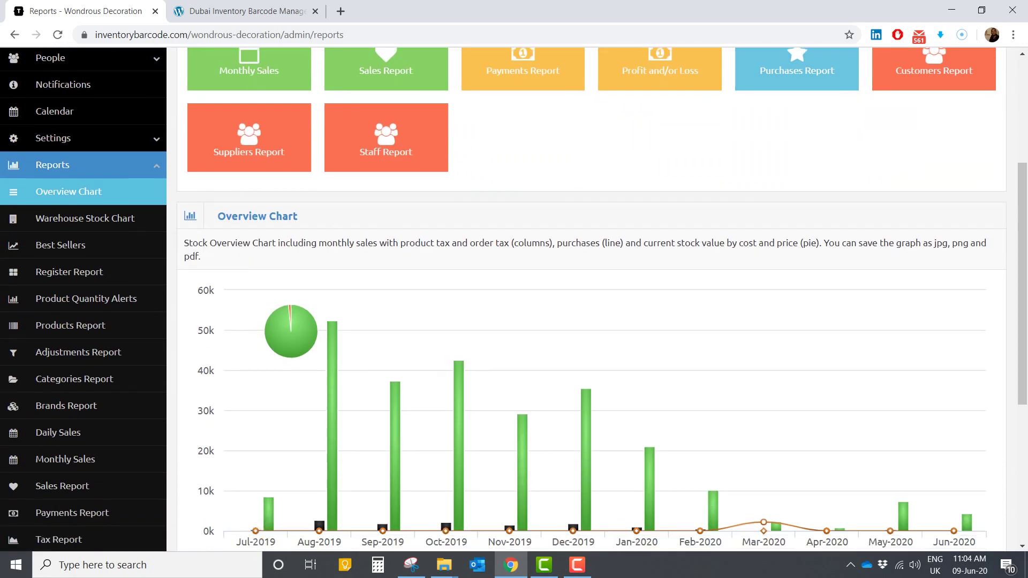
scroll(248, 256, up, 10)
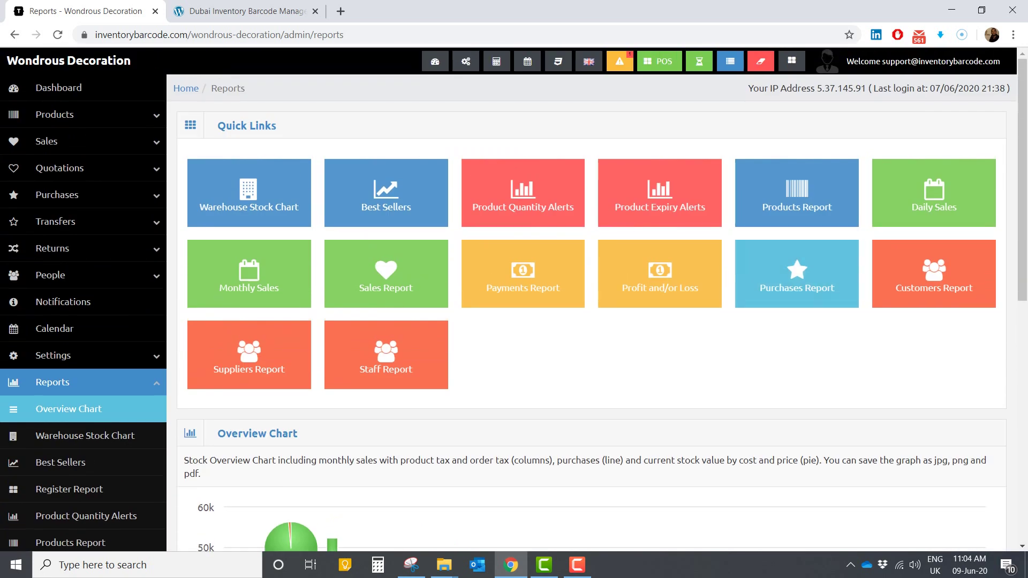
click(247, 256)
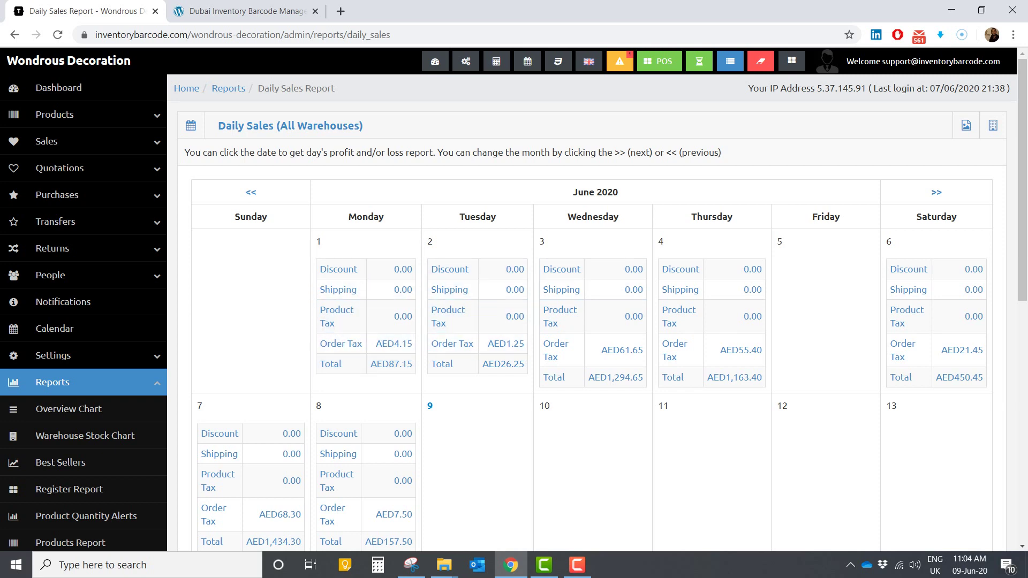
- Open the Monthly Sales report to review 2020 totals, then return to the Reports page
scroll(937, 269, down, 5)
scroll(252, 274, up, 5)
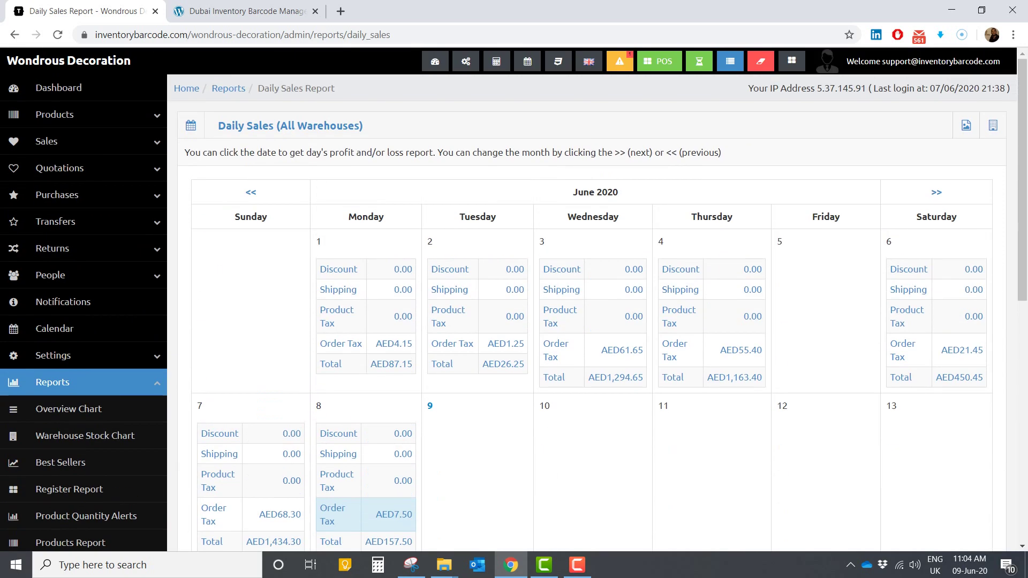
scroll(251, 274, down, 3)
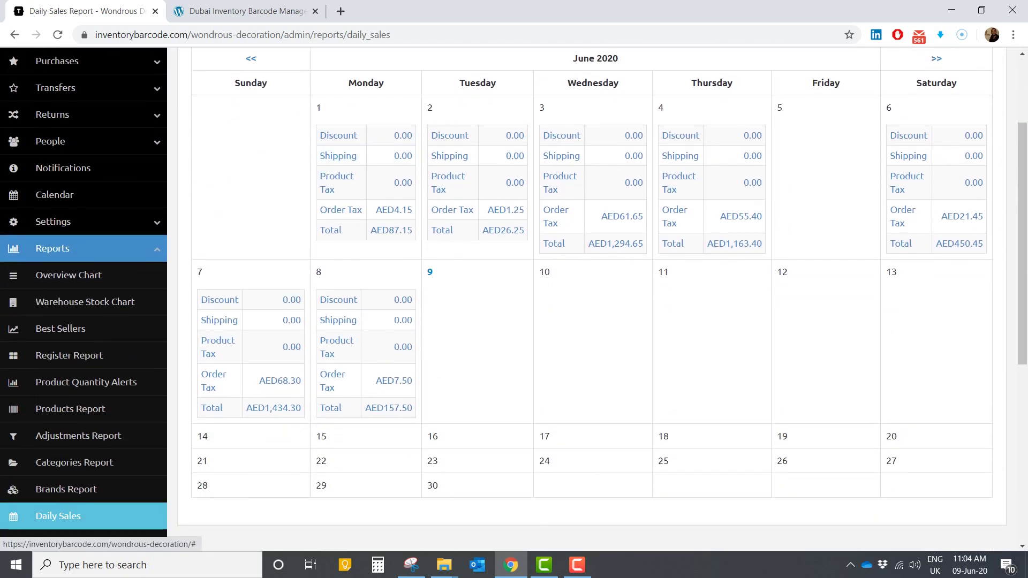
click(68, 275)
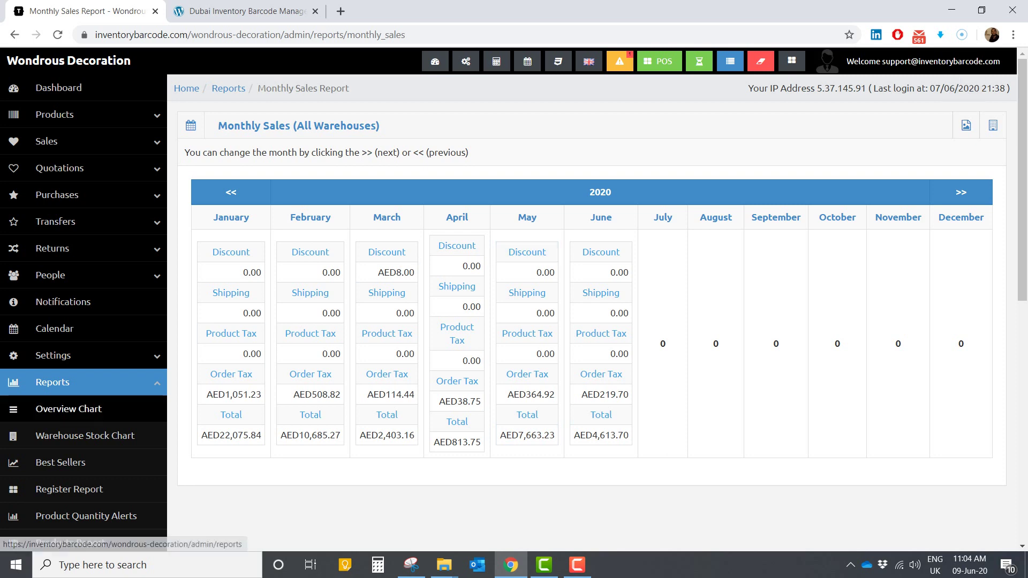
key(F5)
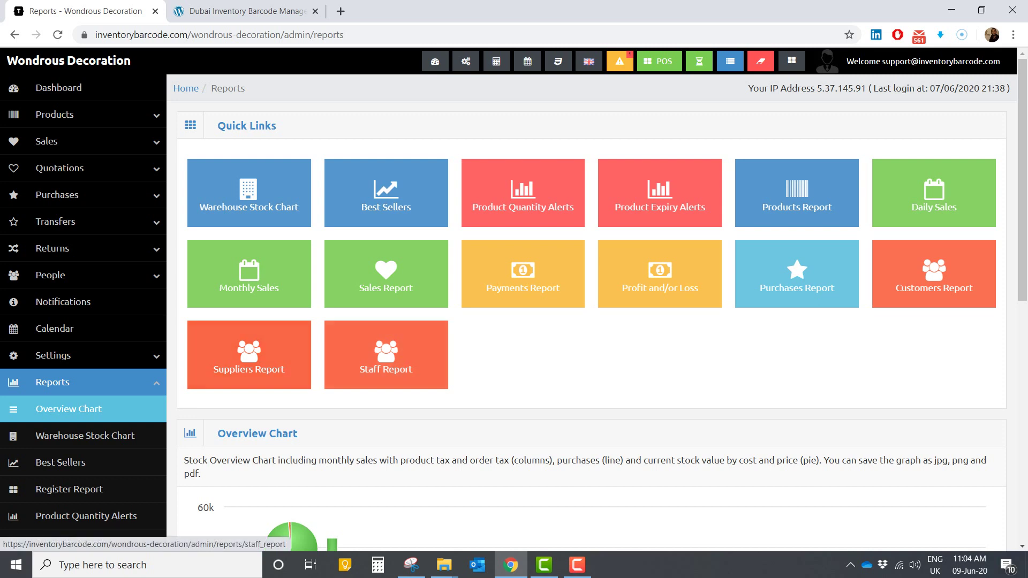
- Open the Staff Report list and view the report for an admin user
click(386, 354)
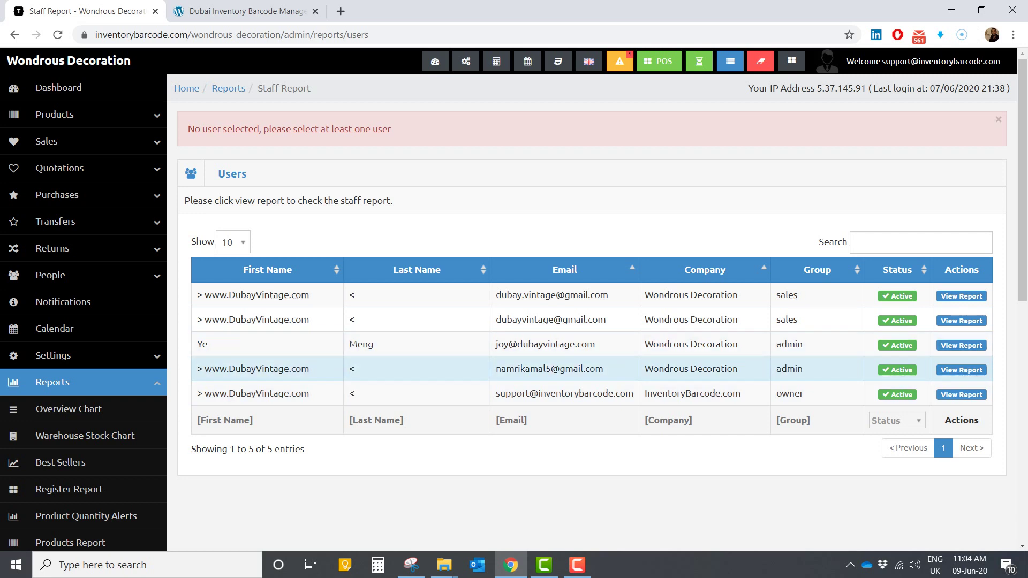
click(962, 370)
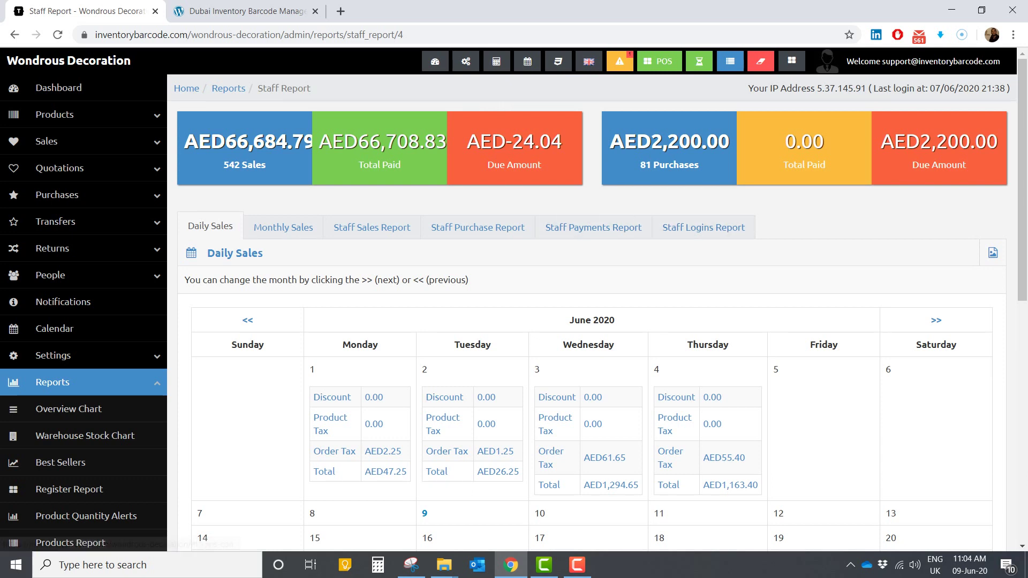
scroll(375, 289, down, 2)
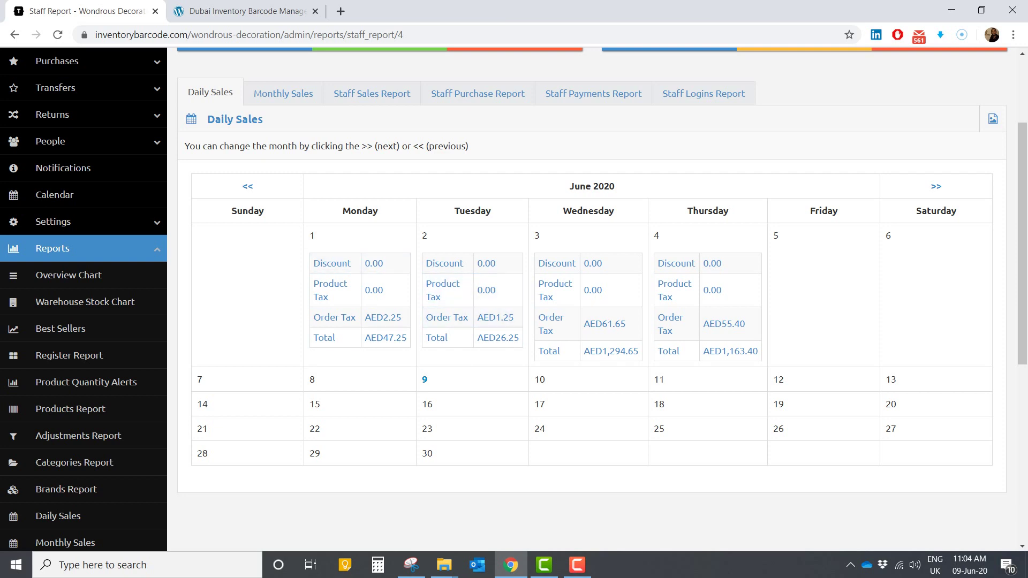
scroll(591, 299, up, 2)
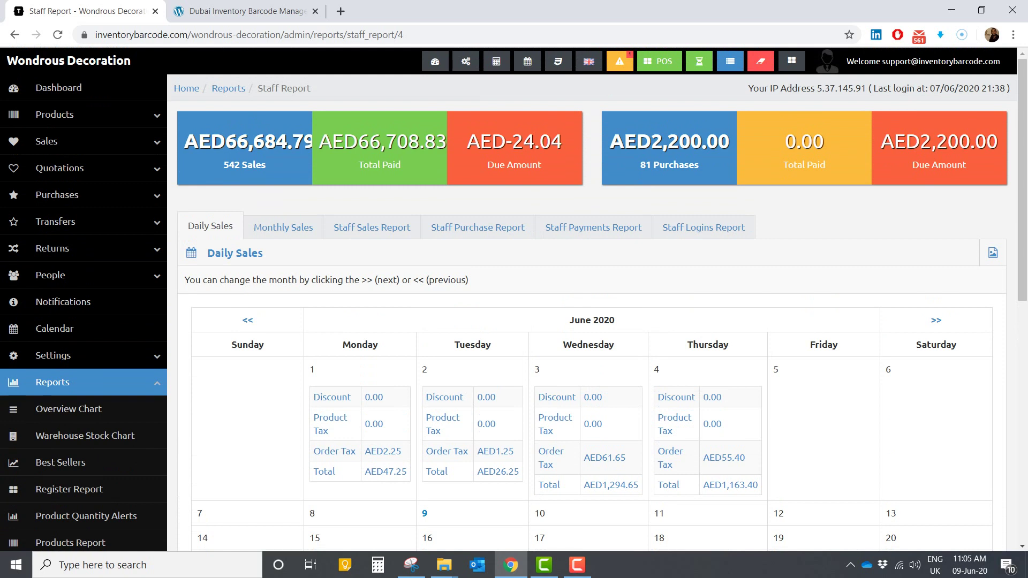
scroll(375, 386, down, 1)
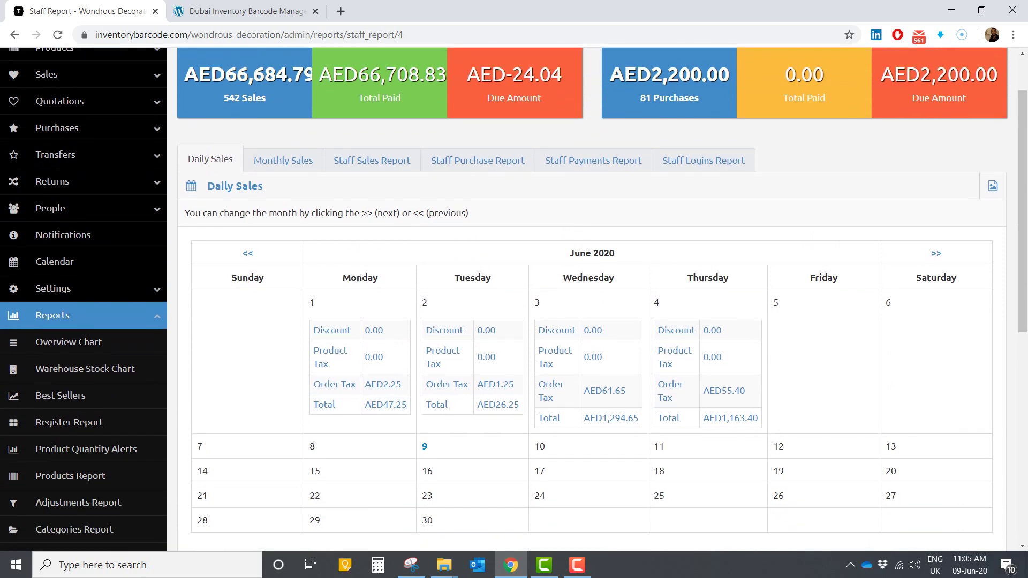
- Step through the Logins, Payments, Purchases and Sales tabs, ending on 2020 Monthly Sales
click(703, 160)
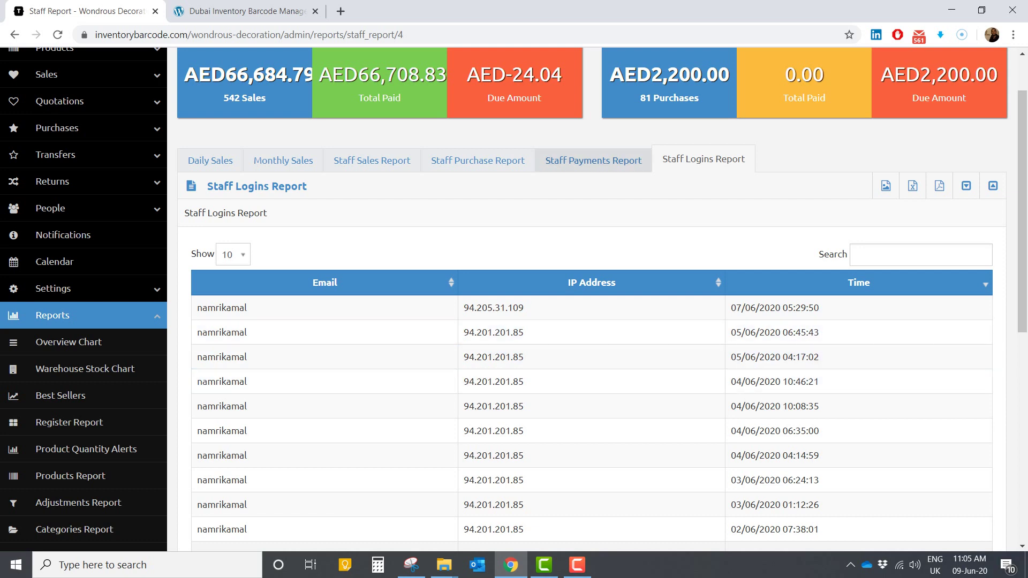
click(594, 160)
click(478, 160)
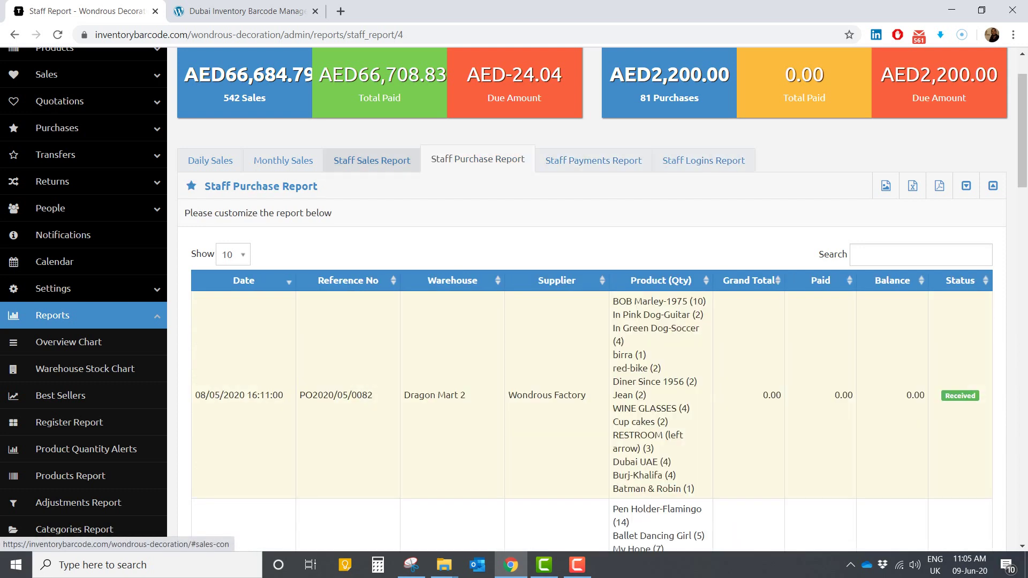
click(372, 161)
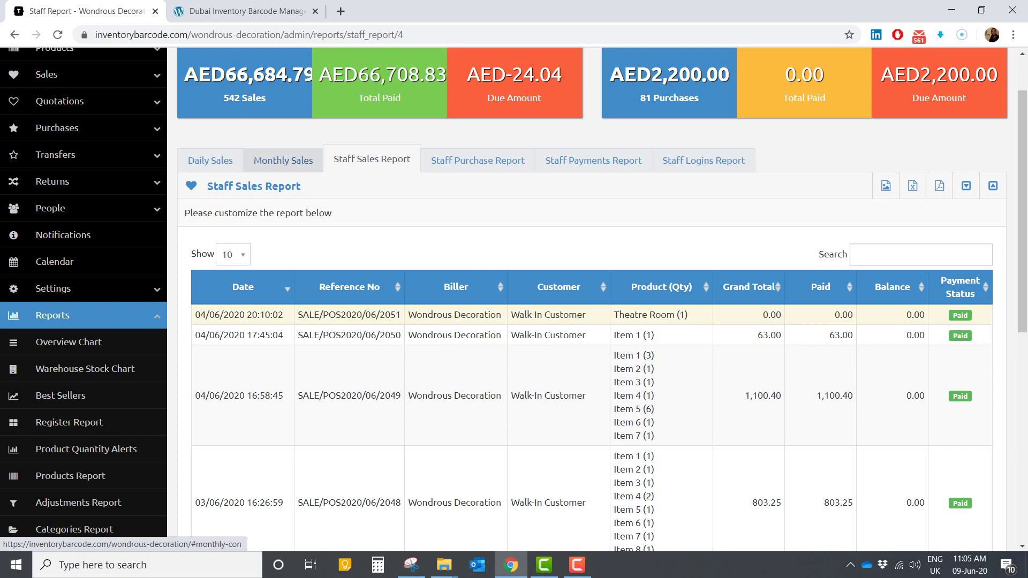
click(284, 160)
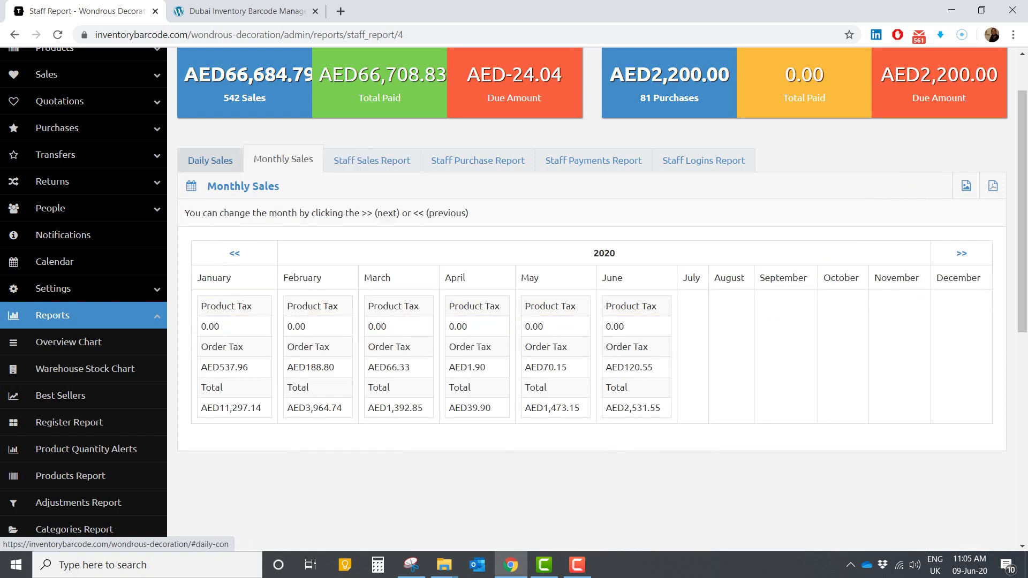